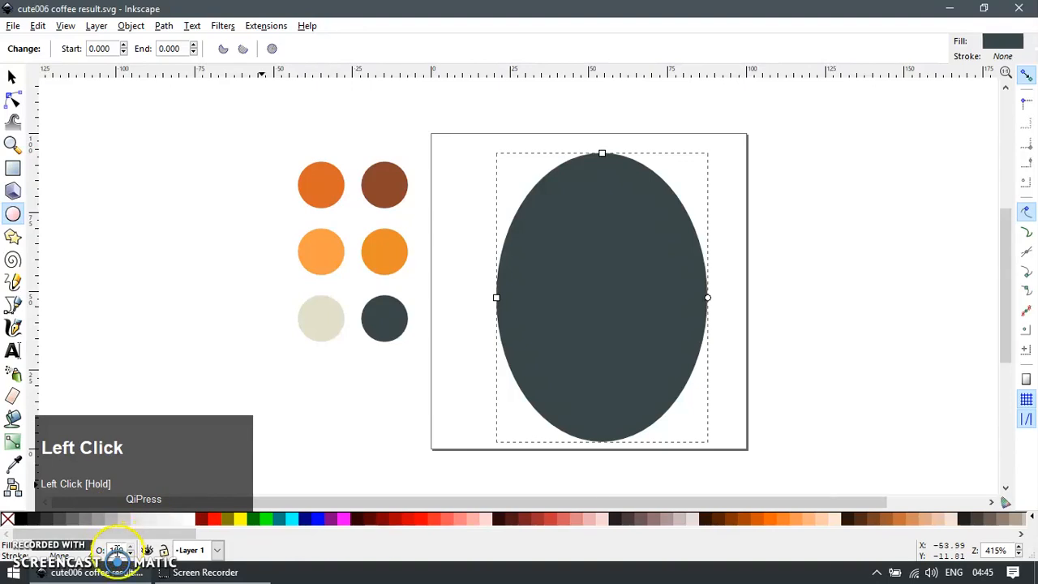
# - Set the dark ellipse's opacity to 50% and draw a rounded rectangle about 101 by 35 px across its lower half
pyautogui.write('50')
pyautogui.press('Return')
pyautogui.press('r')
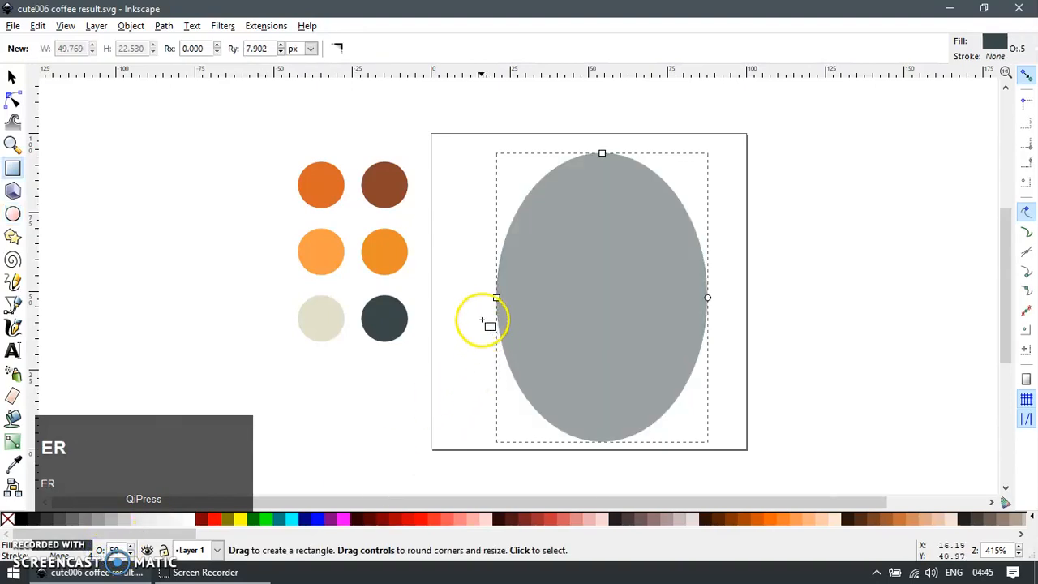
pyautogui.moveTo(466, 306); pyautogui.dragTo(785, 415)
# - Intersect the rectangle with the ellipse to form the bowl shape and move it up on the page
pyautogui.press('F1')
pyautogui.moveTo(739, 390); pyautogui.dragTo(723, 392)
pyautogui.keyDown('shift'); pyautogui.click(661, 255); pyautogui.keyUp('shift')
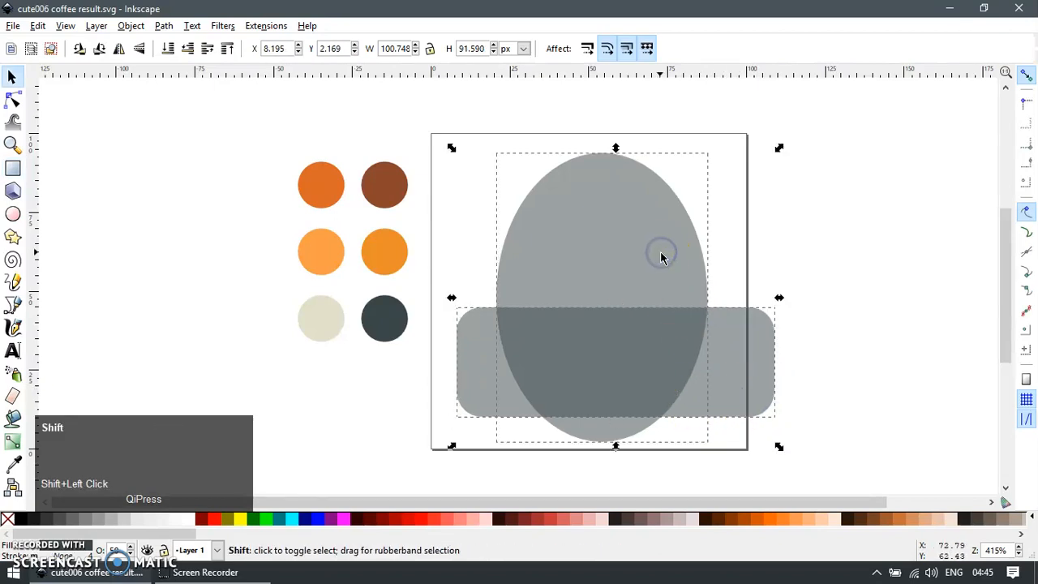
pyautogui.hotkey('ctrl', 'shift', '8')
pyautogui.moveTo(628, 348); pyautogui.dragTo(622, 274)
pyautogui.keyDown('ctrl'); pyautogui.scroll(2, 524, 250); pyautogui.keyUp('ctrl')
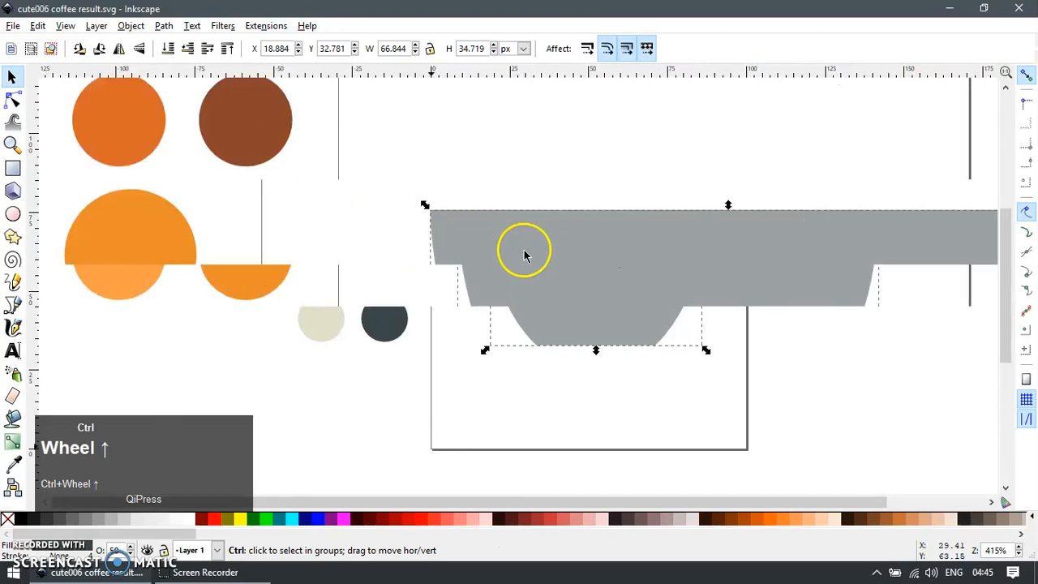
pyautogui.keyDown('ctrl'); pyautogui.scroll(-1, 524, 250); pyautogui.keyUp('ctrl')
# - Draw a tall rectangle over the right part of the bowl and subtract it, leaving only the left half
pyautogui.press('r')
pyautogui.press('t')
pyautogui.press('r')
pyautogui.moveTo(623, 127); pyautogui.dragTo(886, 468)
pyautogui.press('F1')
pyautogui.moveTo(724, 403); pyautogui.dragTo(709, 394)
pyautogui.keyDown('shift'); pyautogui.click(545, 312); pyautogui.keyUp('shift')
pyautogui.hotkey('ctrl', '-')
# - Draw a small rectangle of about 5.6 by 10.3 px beside the half bowl's upper left corner, with sharp corners
pyautogui.press('z')
pyautogui.moveTo(452, 202); pyautogui.dragTo(511, 252)
pyautogui.press('F2')
pyautogui.press('e')
pyautogui.press('r')
pyautogui.moveTo(262, 153); pyautogui.dragTo(432, 464)
pyautogui.click(346, 50)
pyautogui.press('F1')
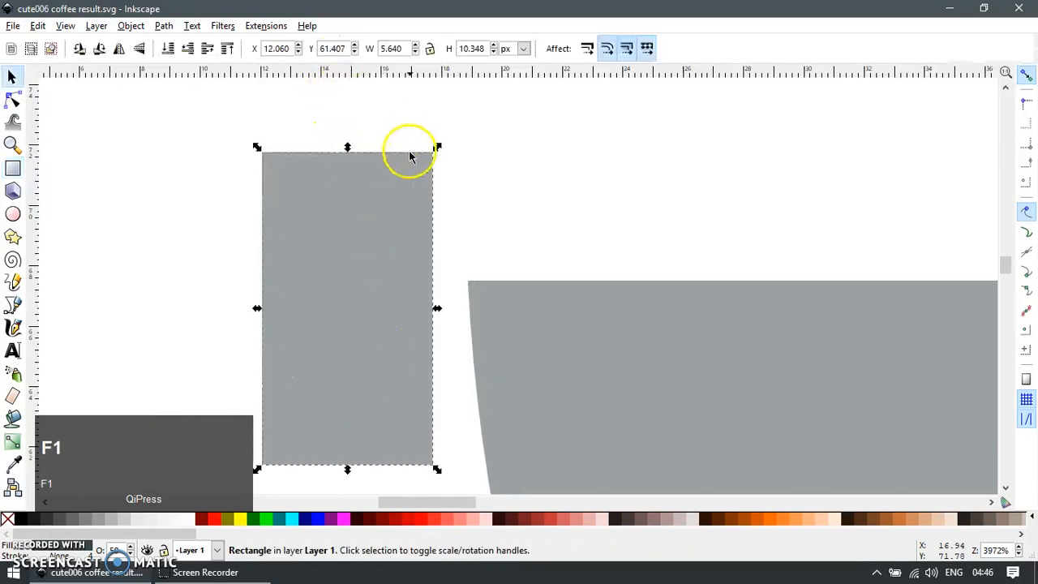
# - Rotate the small rectangle diagonally, place it over the half bowl's upper left corner and subtract it
pyautogui.moveTo(438, 148); pyautogui.dragTo(508, 266)
pyautogui.moveTo(431, 272); pyautogui.dragTo(510, 218)
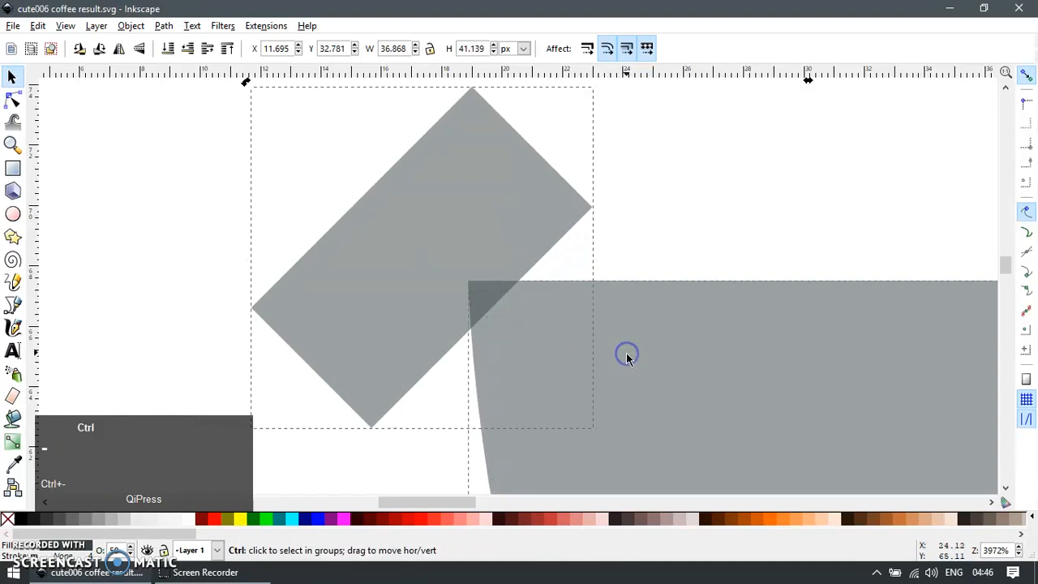
pyautogui.hotkey('ctrl', '-')
# - Curve the cut upper left corner of the half bowl into a smooth rounded corner by adjusting its node handles
pyautogui.keyDown('ctrl'); pyautogui.scroll(2, 492, 334); pyautogui.keyUp('ctrl')
pyautogui.press('F2')
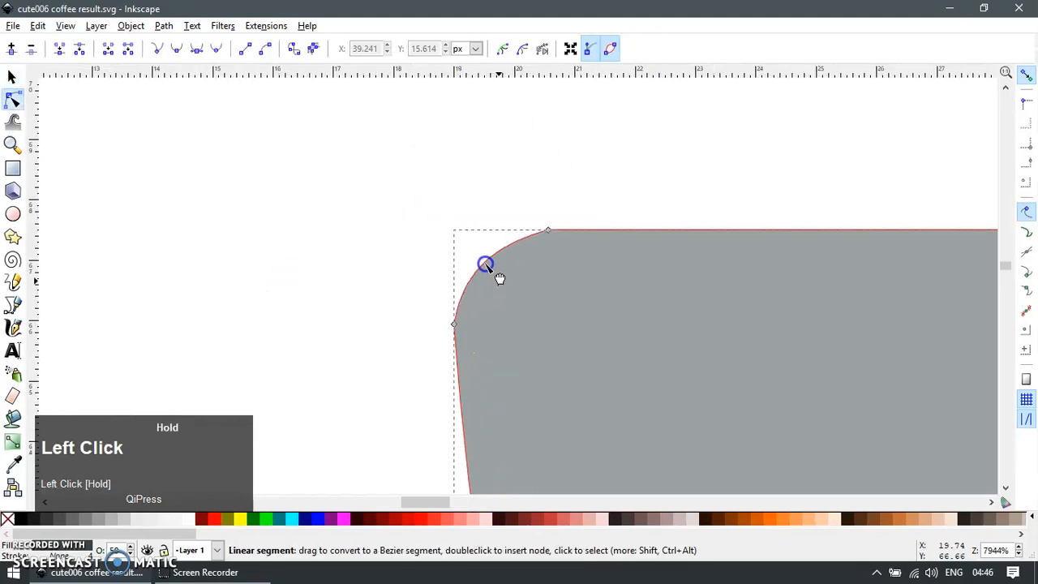
pyautogui.moveTo(474, 347); pyautogui.dragTo(474, 347)
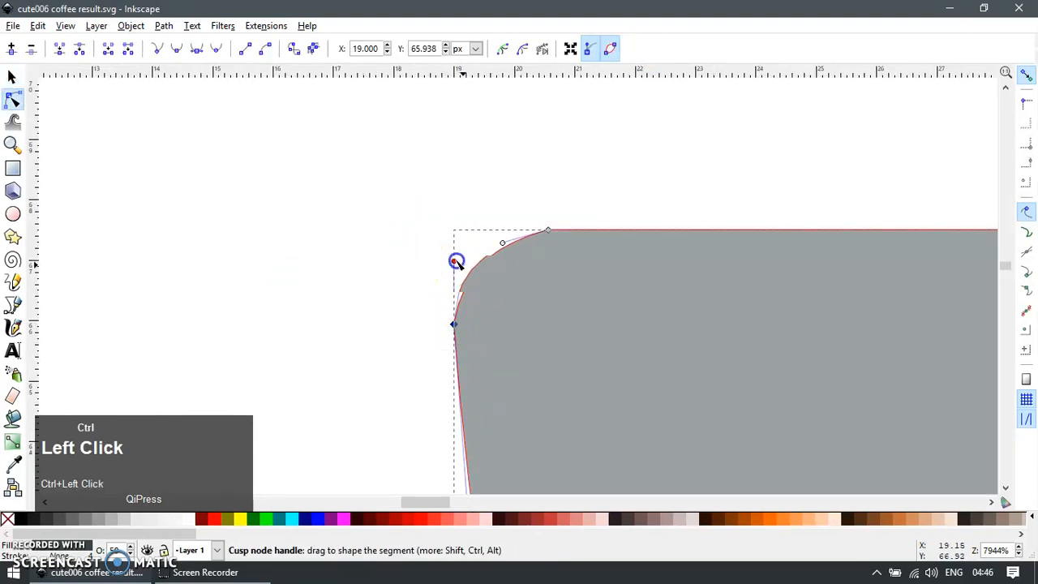
pyautogui.moveTo(504, 242); pyautogui.dragTo(495, 233)
pyautogui.scroll(-6, 463, 248)
pyautogui.press('s')
pyautogui.click(586, 190)
pyautogui.scroll(-2, 576, 300)
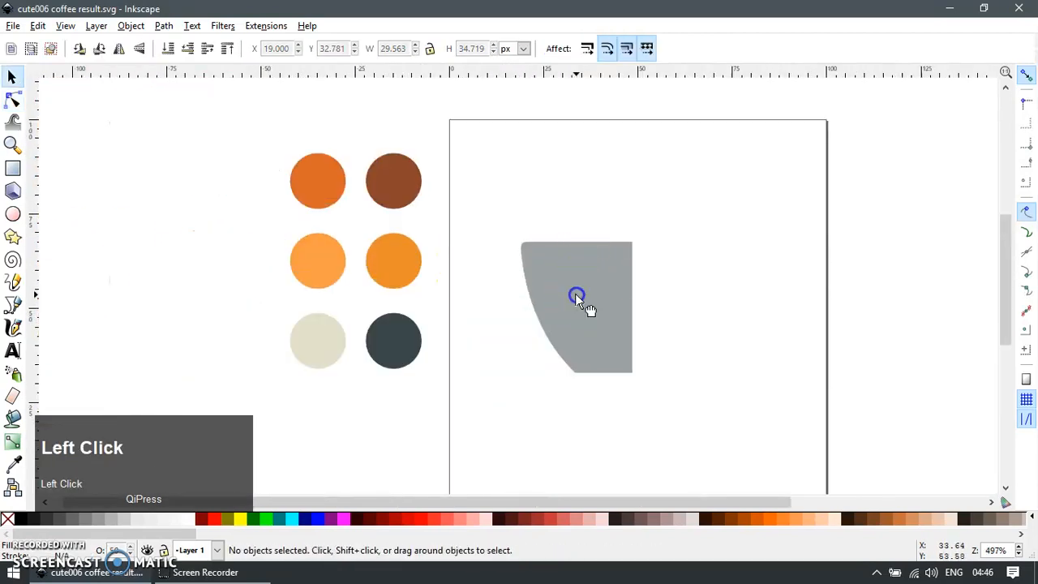
# - Duplicate the half bowl, place the copy to its right, flip it horizontally and union both halves
pyautogui.click(575, 300)
pyautogui.hotkey('ctrl', 'd')
pyautogui.moveTo(580, 299); pyautogui.dragTo(671, 298)
pyautogui.press('h')
pyautogui.keyDown('shift'); pyautogui.click(570, 280); pyautogui.keyUp('shift')
pyautogui.hotkey('ctrl', 'shift', '=')
# - Remove the leftover nodes along the centre seam of the joined bowl
pyautogui.press('n')
pyautogui.moveTo(600, 208); pyautogui.dragTo(653, 411)
pyautogui.press('F1')
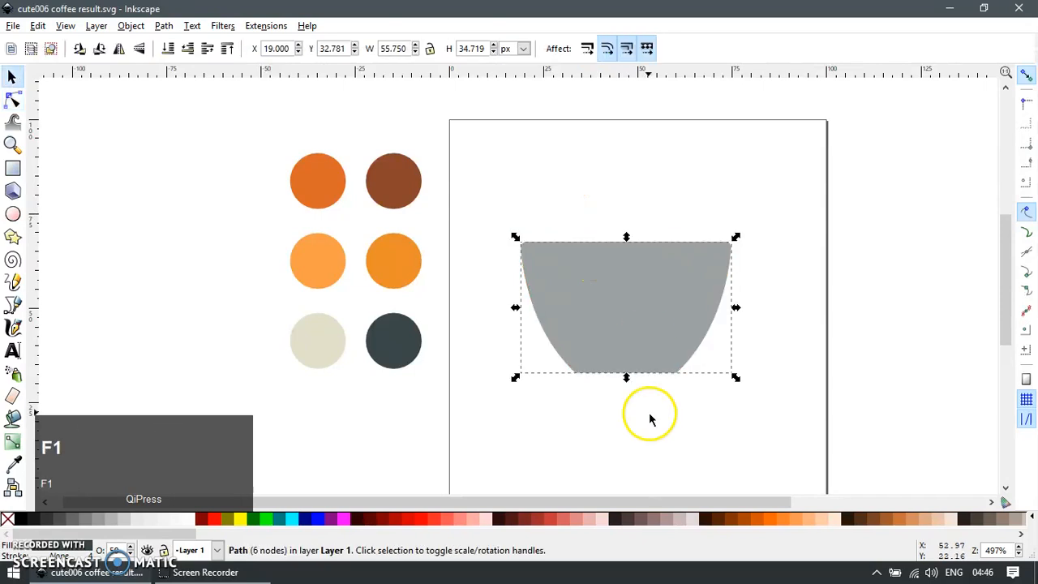
# - Draw a bar about 55.4 by 10 px just below the bowl and give its corners a small rounding
pyautogui.keyDown('ctrl'); pyautogui.scroll(1, 652, 412); pyautogui.keyUp('ctrl')
pyautogui.press('r')
pyautogui.moveTo(476, 363); pyautogui.dragTo(770, 415)
pyautogui.press('F1')
pyautogui.press('F2')
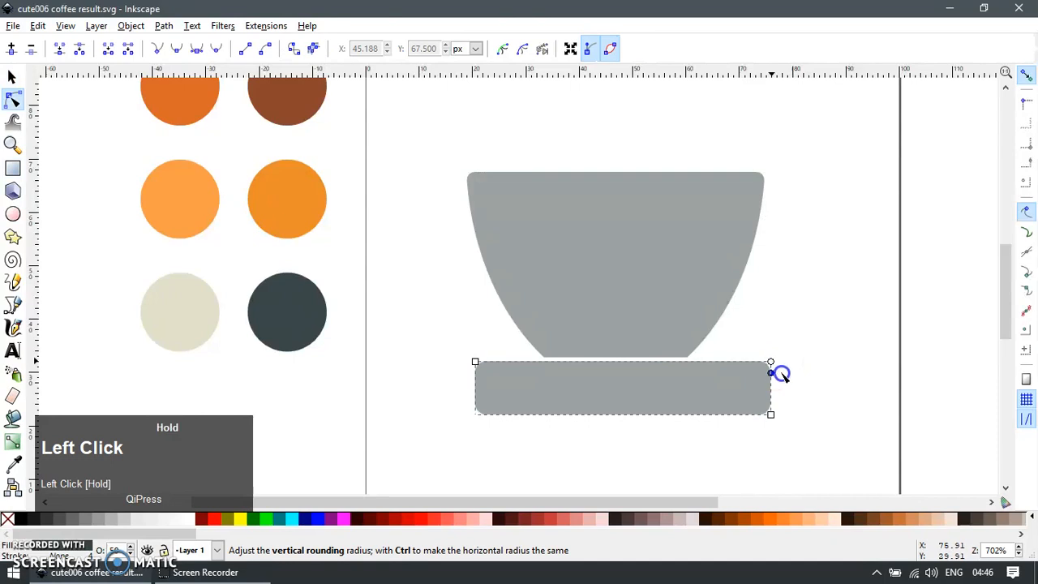
# - Duplicate the bar and move the copy straight down by about 16.7 px
pyautogui.press('F1')
pyautogui.hotkey('ctrl', 'd')
pyautogui.keyDown('ctrl'); pyautogui.moveTo(649, 408); pyautogui.dragTo(676, 477); pyautogui.keyUp('ctrl')
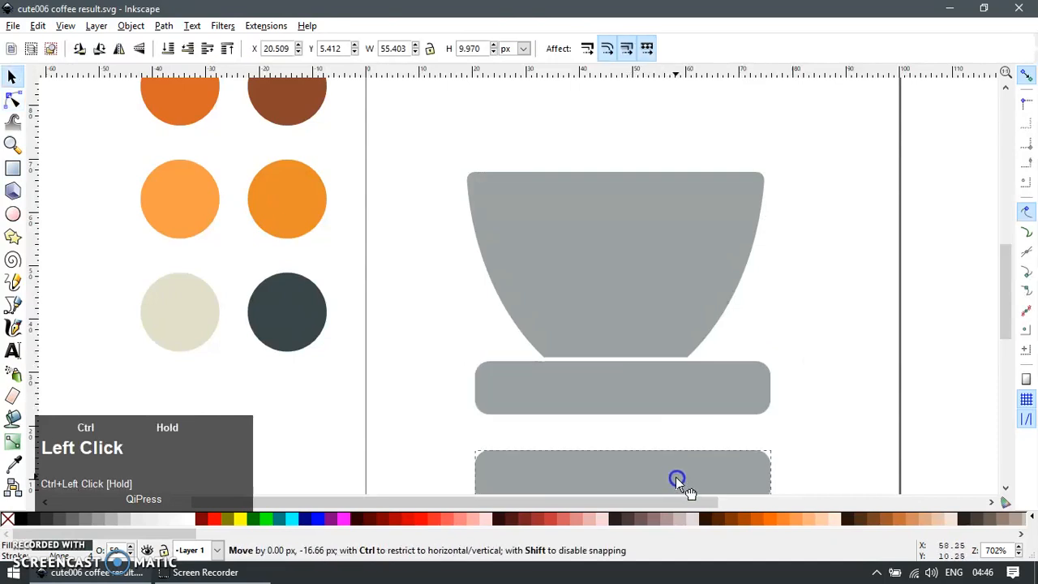
# - Increase the corner rounding of the upper bar
pyautogui.keyDown('ctrl'); pyautogui.scroll(2, 640, 444); pyautogui.keyUp('ctrl')
pyautogui.click(830, 343)
pyautogui.press('F2')
pyautogui.click(903, 327)
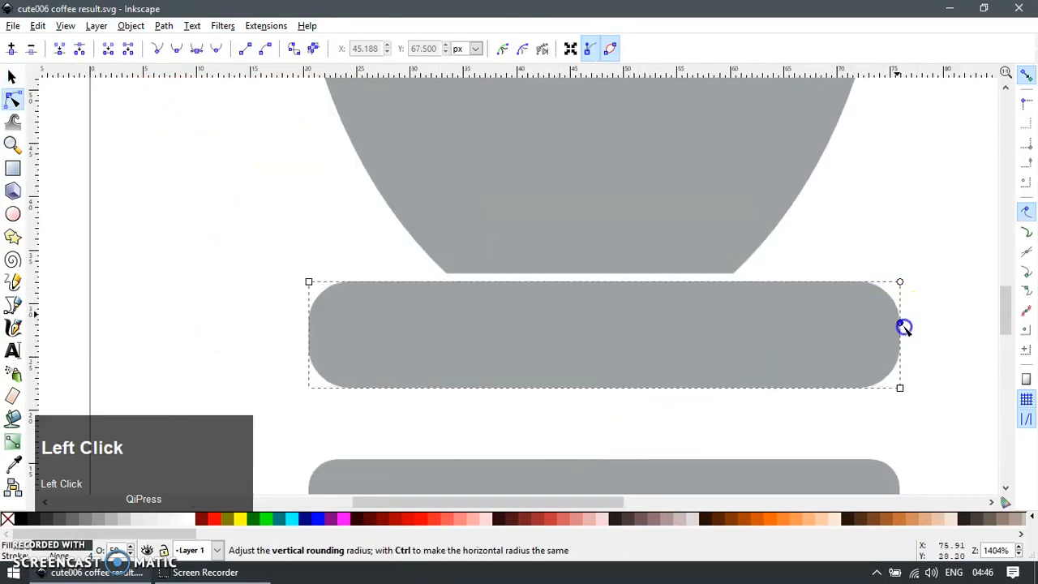
# - Draw a rectangle about 78.4 by 10 px over the upper bar's top half and subtract it from the bar
pyautogui.press('r')
pyautogui.moveTo(176, 224); pyautogui.dragTo(1015, 331)
pyautogui.press('F1')
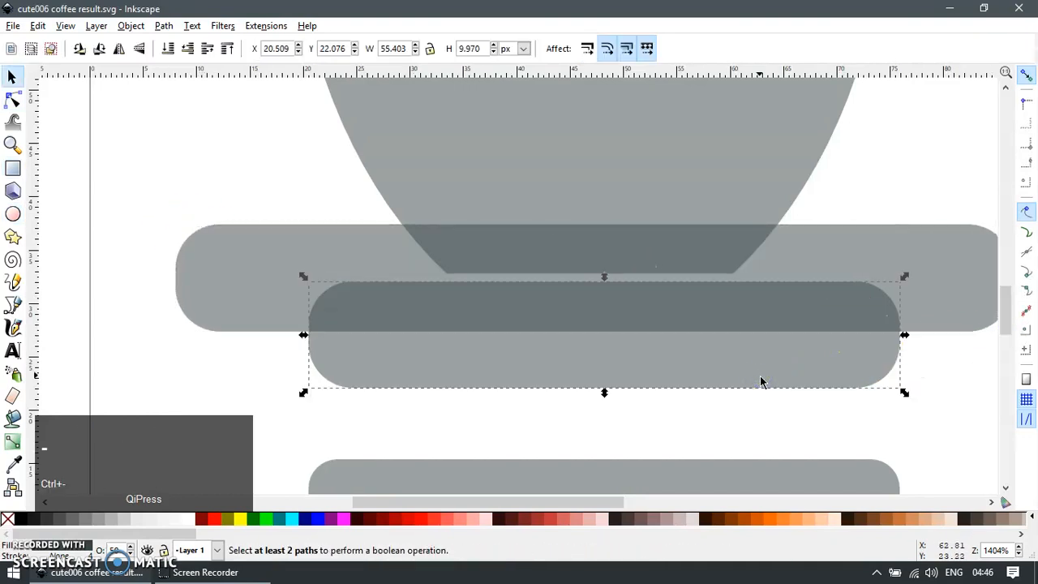
pyautogui.click(922, 462)
pyautogui.click(935, 309)
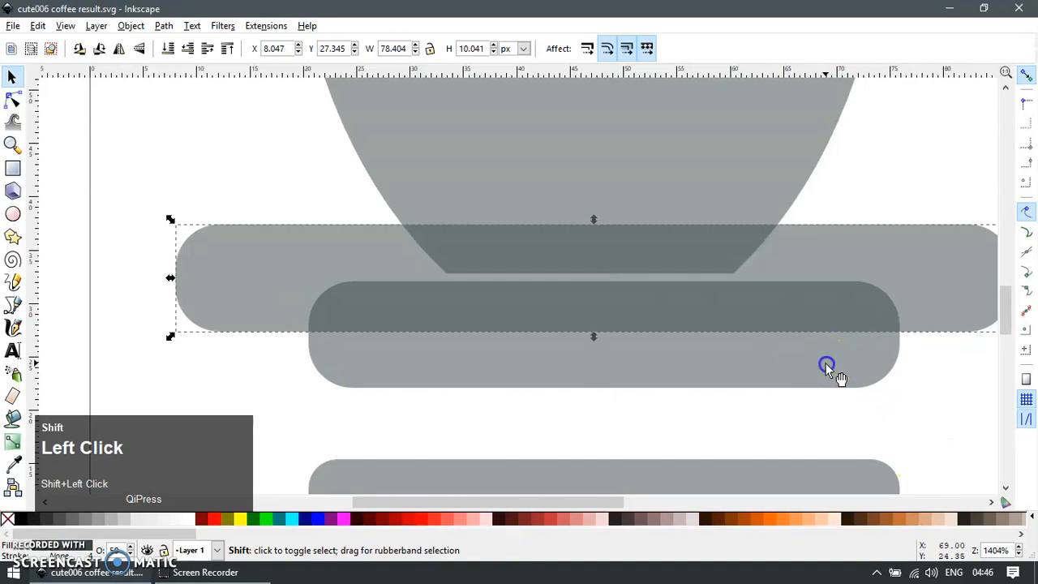
pyautogui.scroll(-2, 732, 405)
# - Move the lower rounded bar up onto the trimmed bar and reduce its height to about 3.7 px
pyautogui.click(736, 399)
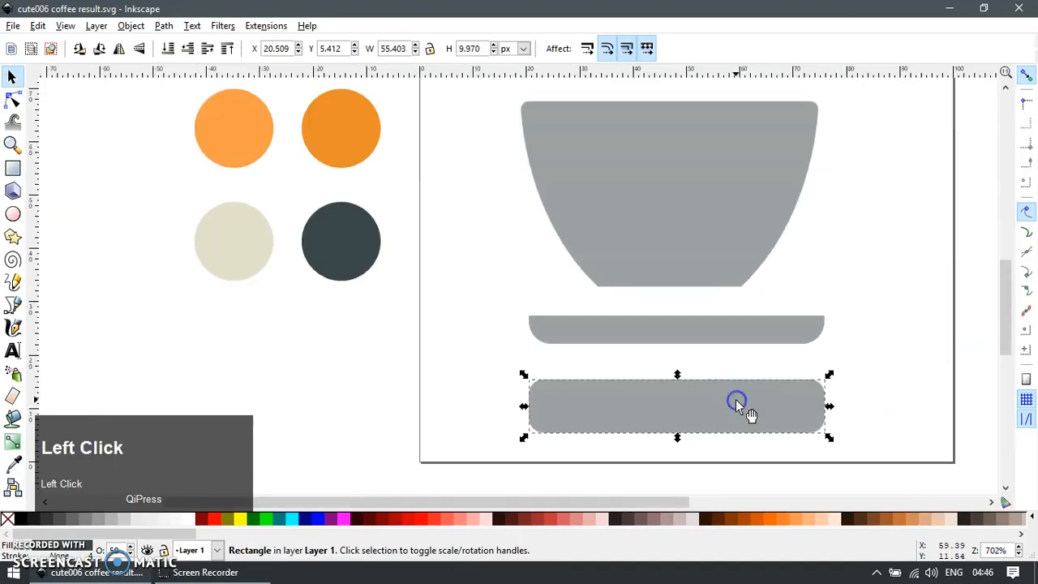
pyautogui.scroll(1, 735, 399)
pyautogui.moveTo(723, 400); pyautogui.dragTo(725, 297)
pyautogui.scroll(2, 754, 315)
pyautogui.moveTo(607, 365); pyautogui.dragTo(613, 299)
# - Shift the thin bar slightly upward and give its corners a small rounding
pyautogui.press('r')
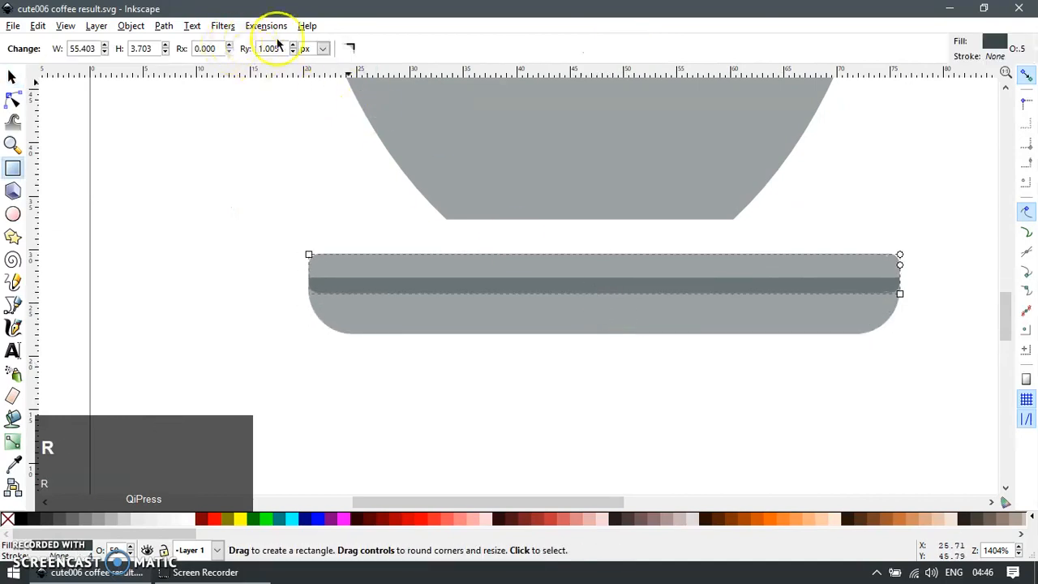
pyautogui.press('s')
pyautogui.scroll(3, 897, 280)
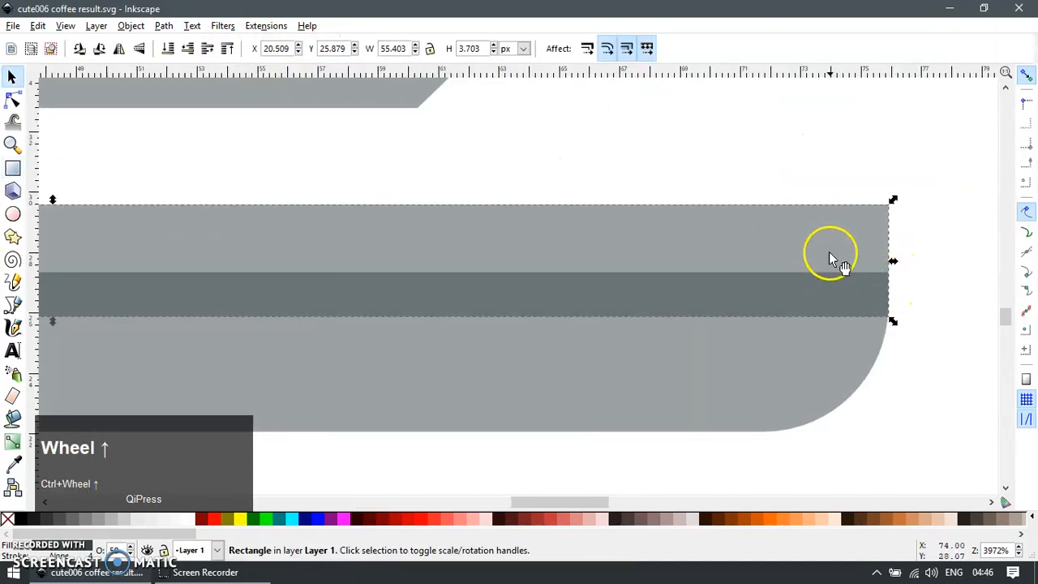
pyautogui.moveTo(829, 252); pyautogui.dragTo(828, 223)
pyautogui.press('F2')
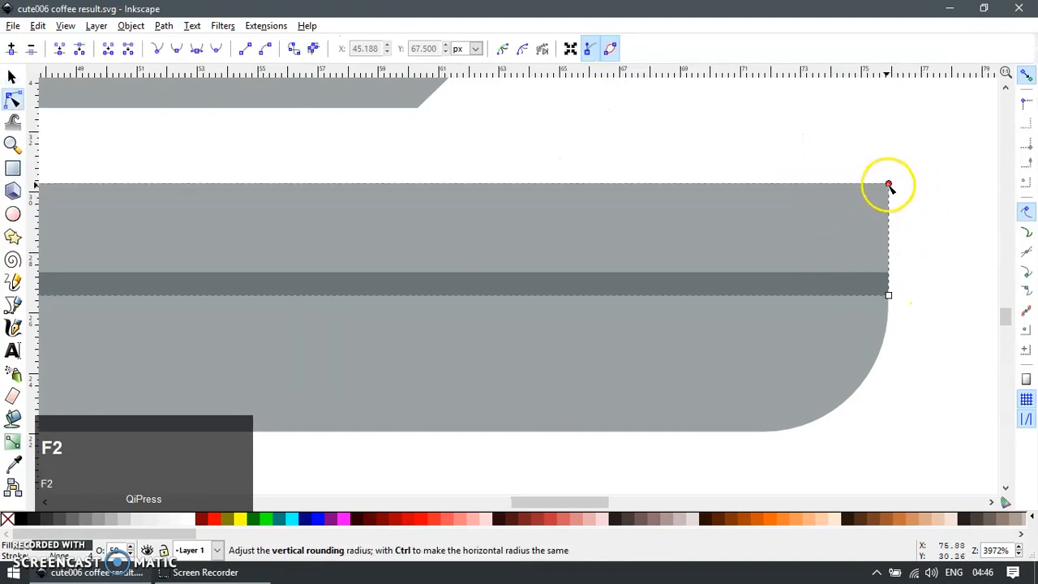
pyautogui.scroll(-4, 898, 243)
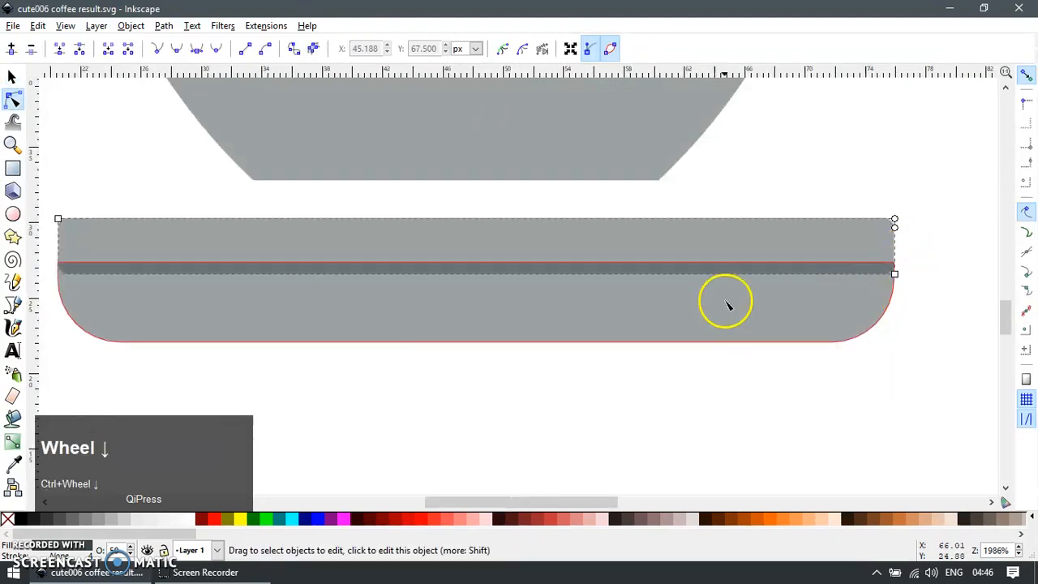
# - Move the trimmed round-bottomed bar up so that it overlaps the thin bar more
pyautogui.press('F1')
pyautogui.keyDown('ctrl'); pyautogui.click(554, 328); pyautogui.keyUp('ctrl')
pyautogui.scroll(1, 552, 325)
pyautogui.keyDown('ctrl'); pyautogui.click(611, 302); pyautogui.keyUp('ctrl')
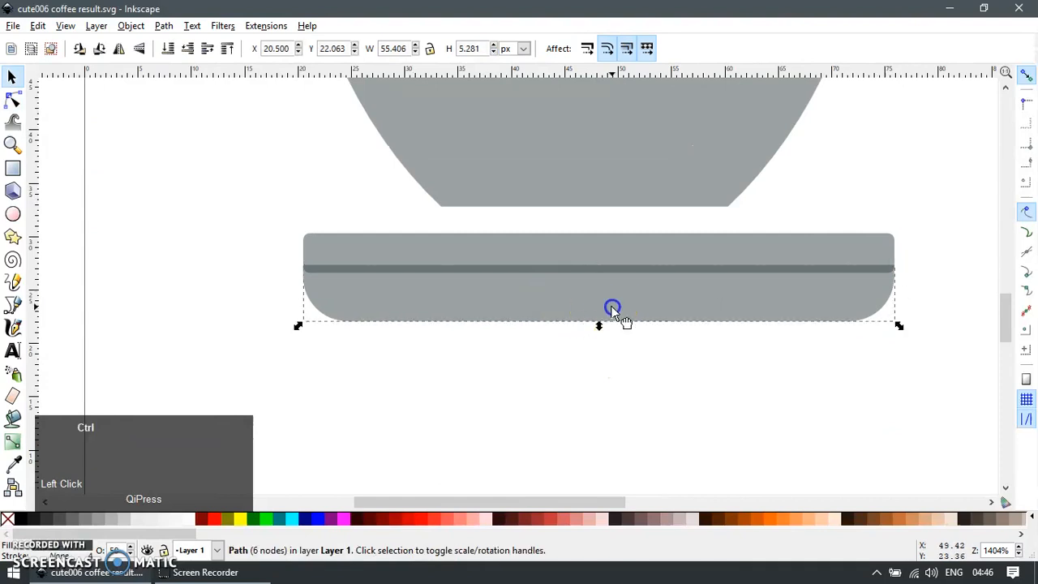
pyautogui.moveTo(611, 304); pyautogui.dragTo(613, 296)
# - Draw a rectangle about 63.7 by 5.9 px covering the lower part of the overlapping saucer bars
pyautogui.scroll(2, 295, 288)
pyautogui.press('e')
pyautogui.press('r')
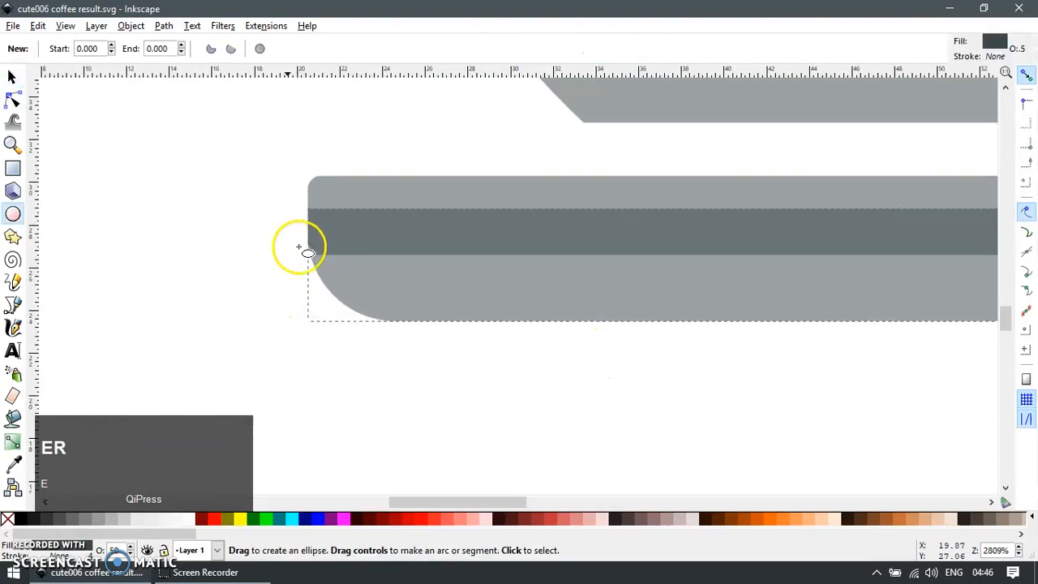
pyautogui.scroll(-2, 268, 260)
pyautogui.moveTo(257, 297); pyautogui.dragTo(937, 237)
pyautogui.press('F1')
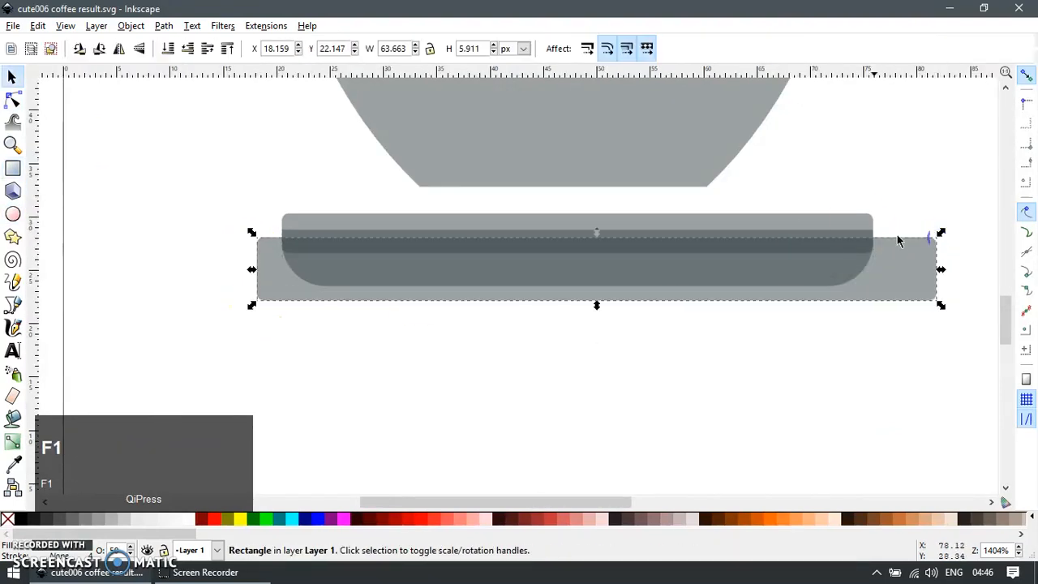
# - Subtract the new rectangle from the thin upper bar to trim off its lower edge
pyautogui.keyDown('ctrl'); pyautogui.click(858, 223); pyautogui.keyUp('ctrl')
pyautogui.hotkey('ctrl', '-')
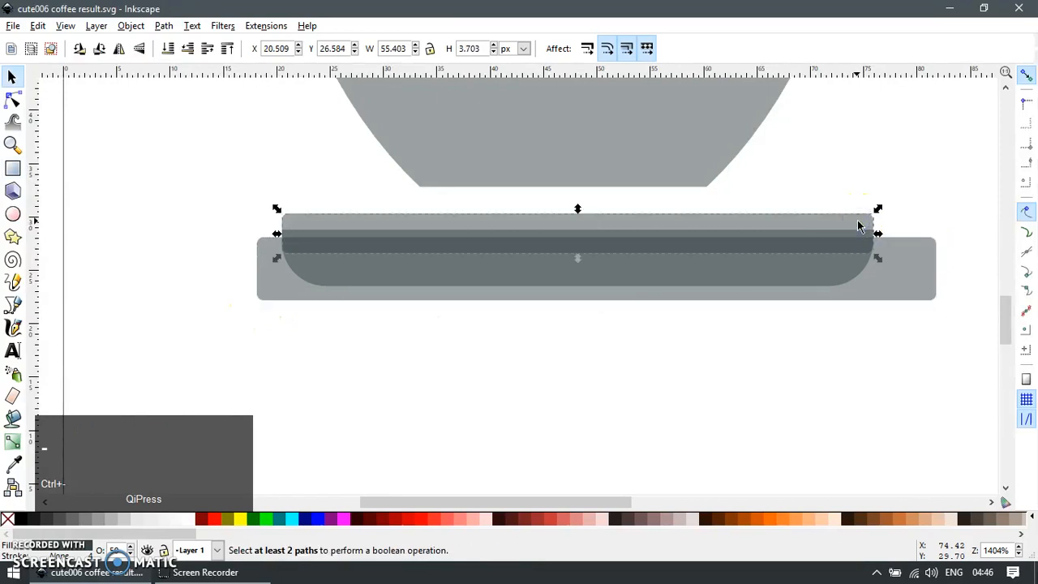
pyautogui.click(918, 257)
pyautogui.keyDown('shift'); pyautogui.click(852, 215); pyautogui.keyUp('shift')
pyautogui.hotkey('ctrl', '-')
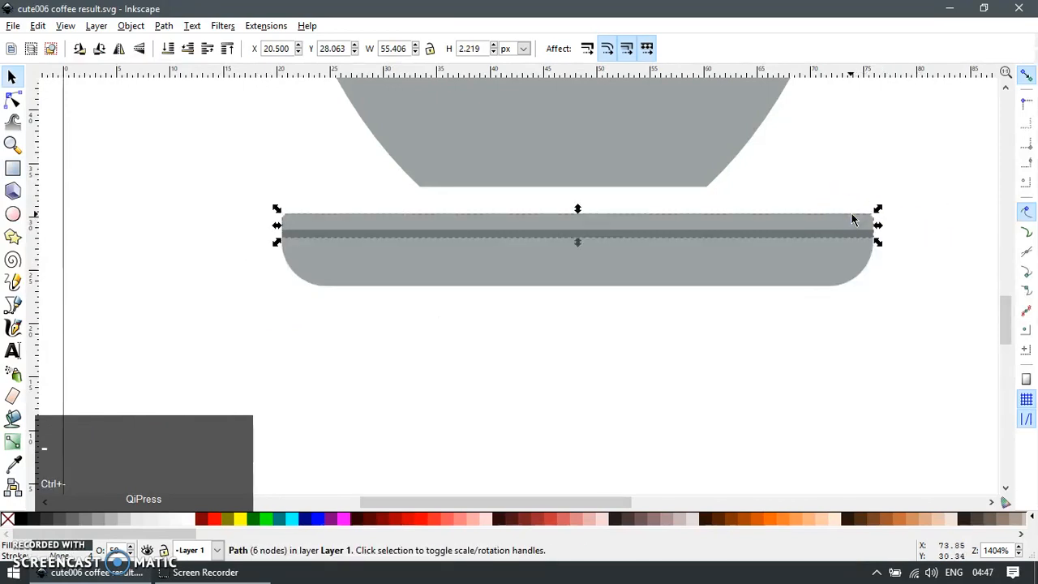
# - Union the two saucer pieces and delete the extra nodes on the saucer's left edge
pyautogui.keyDown('shift'); pyautogui.click(787, 258); pyautogui.keyUp('shift')
pyautogui.hotkey('ctrl', '+')
pyautogui.press('F2')
pyautogui.keyDown('ctrl'); pyautogui.scroll(2, 318, 231); pyautogui.keyUp('ctrl')
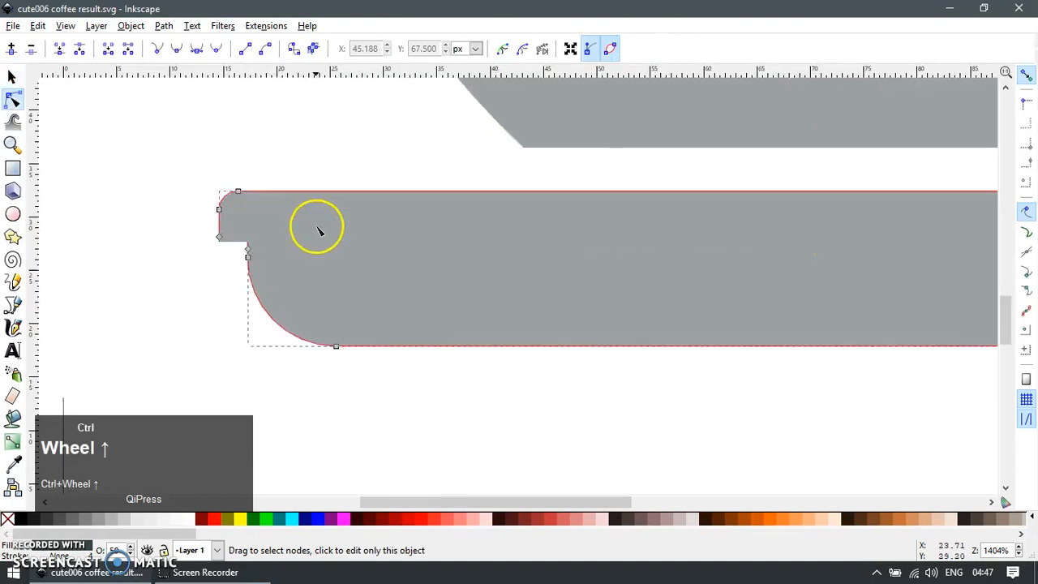
pyautogui.keyDown('ctrl'); pyautogui.scroll(1, 319, 231); pyautogui.keyUp('ctrl')
pyautogui.moveTo(165, 222); pyautogui.dragTo(295, 264)
pyautogui.hotkey('ctrl', 'Delete')
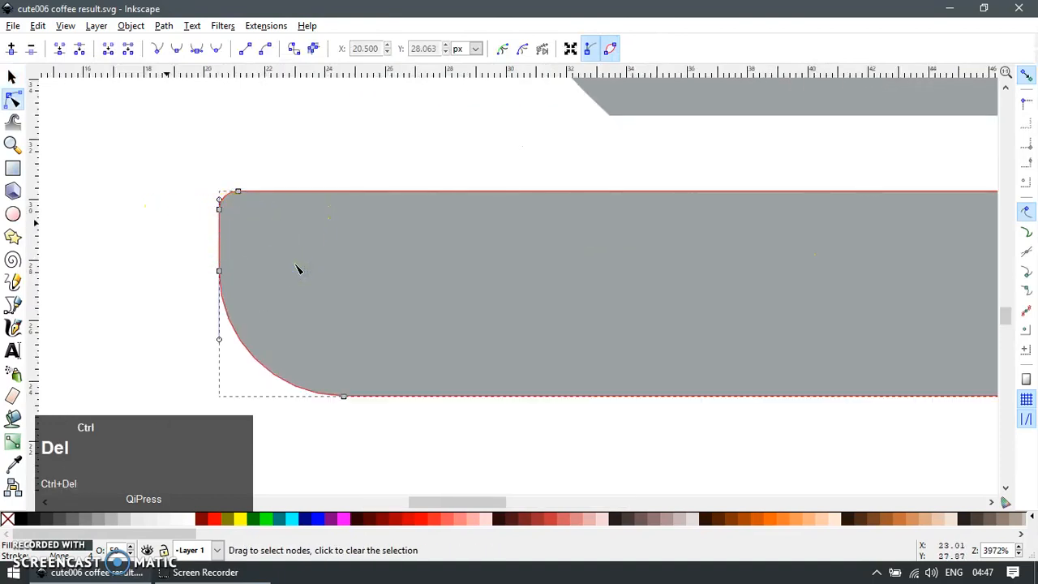
# - Delete the extra nodes on the saucer's right edge
pyautogui.keyDown('ctrl'); pyautogui.scroll(-2, 289, 236); pyautogui.keyUp('ctrl')
pyautogui.keyDown('ctrl'); pyautogui.scroll(1, 804, 213); pyautogui.keyUp('ctrl')
pyautogui.keyDown('ctrl'); pyautogui.scroll(1, 248, 313); pyautogui.keyUp('ctrl')
pyautogui.moveTo(197, 311); pyautogui.dragTo(344, 351)
pyautogui.hotkey('ctrl', 'Delete')
pyautogui.keyDown('ctrl'); pyautogui.scroll(-3, 458, 315); pyautogui.keyUp('ctrl')
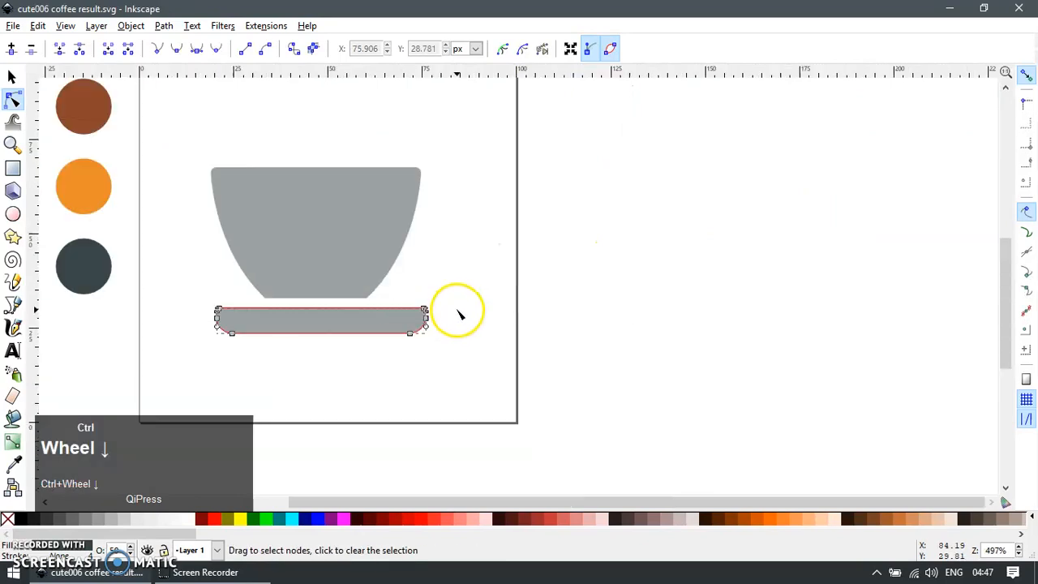
# - Align the saucer's top edge to the bowl's bottom edge, relative to the last selected object
pyautogui.keyDown('ctrl'); pyautogui.scroll(2, 176, 306); pyautogui.keyUp('ctrl')
pyautogui.press('F1')
pyautogui.click(507, 336)
pyautogui.keyDown('shift'); pyautogui.click(526, 262); pyautogui.keyUp('shift')
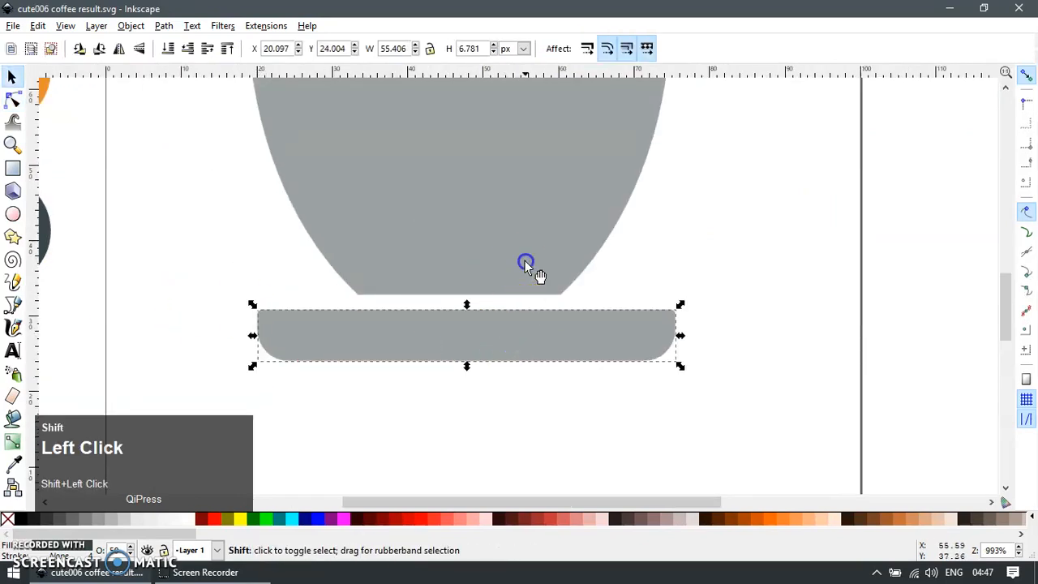
pyautogui.hotkey('ctrl', 'shift', 'a')
pyautogui.click(897, 490)
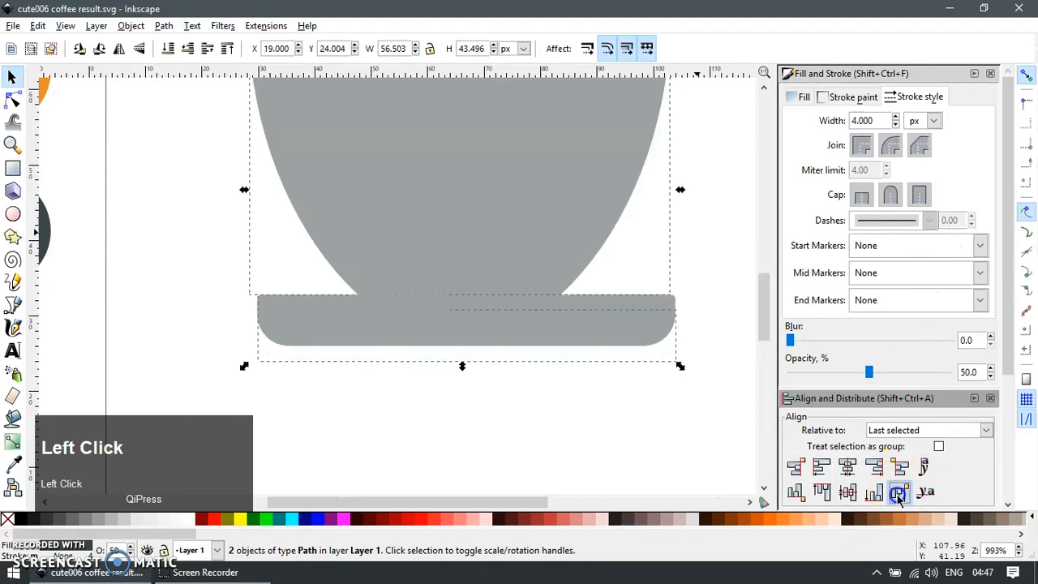
# - Centre the saucer horizontally under the bowl
pyautogui.click(619, 395)
pyautogui.keyDown('shift'); pyautogui.click(536, 252); pyautogui.keyUp('shift')
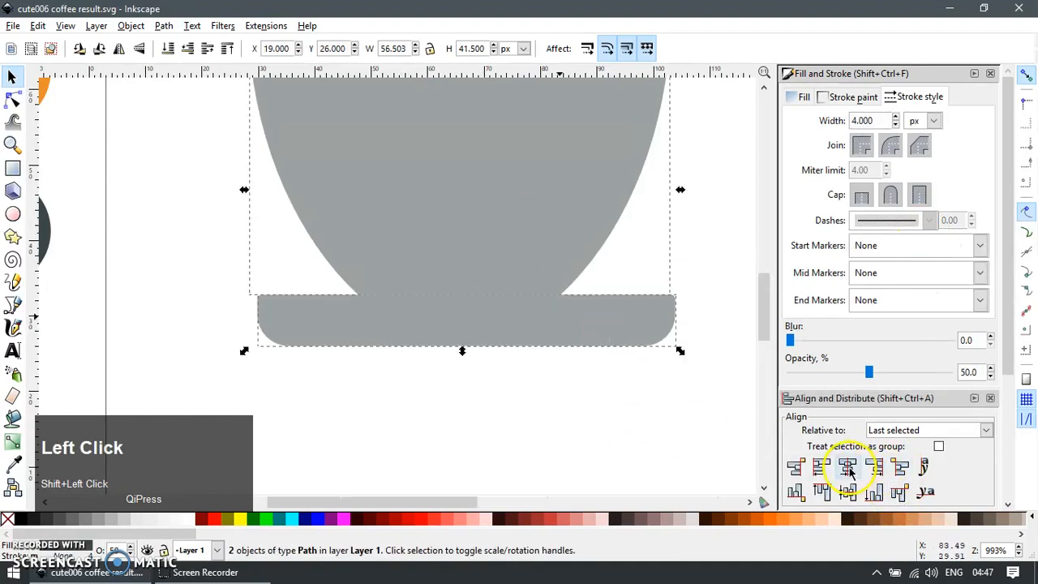
pyautogui.click(849, 469)
pyautogui.press('Escape')
pyautogui.keyDown('ctrl'); pyautogui.scroll(-3, 608, 243); pyautogui.keyUp('ctrl')
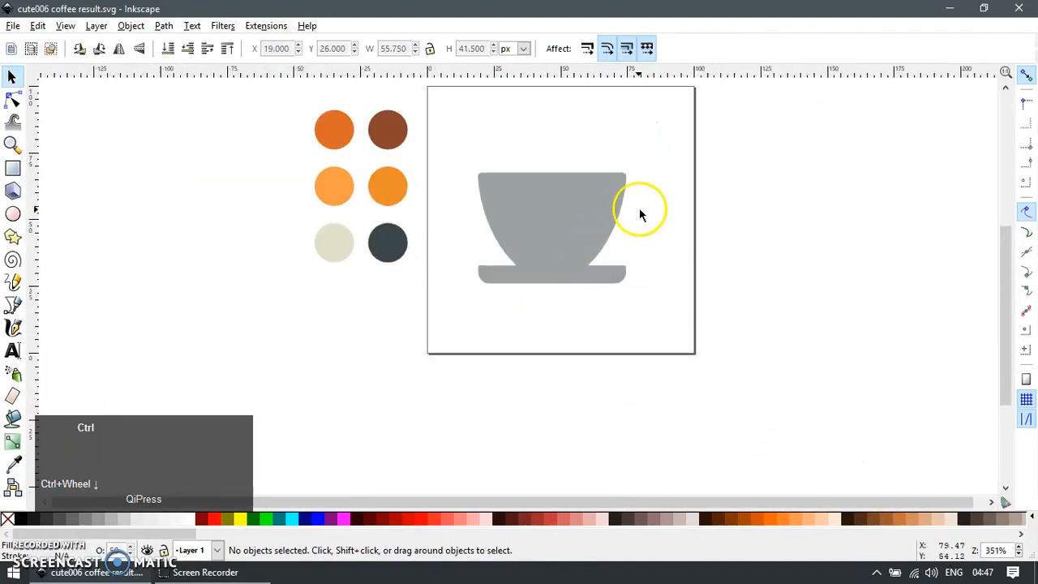
# - Draw a rectangle about 35 by 22 px overlapping the bowl's right side for the handle and round its corners
pyautogui.keyDown('ctrl'); pyautogui.scroll(2, 639, 214); pyautogui.keyUp('ctrl')
pyautogui.press('e')
pyautogui.press('r')
pyautogui.moveTo(472, 167); pyautogui.dragTo(659, 286)
pyautogui.press('F1')
pyautogui.press('F2')
pyautogui.moveTo(659, 167); pyautogui.dragTo(666, 195)
pyautogui.press('F1')
# - Give the handle rectangle a flat black stroke and move it slightly to the left
pyautogui.hotkey('ctrl', 'shift', 'f')
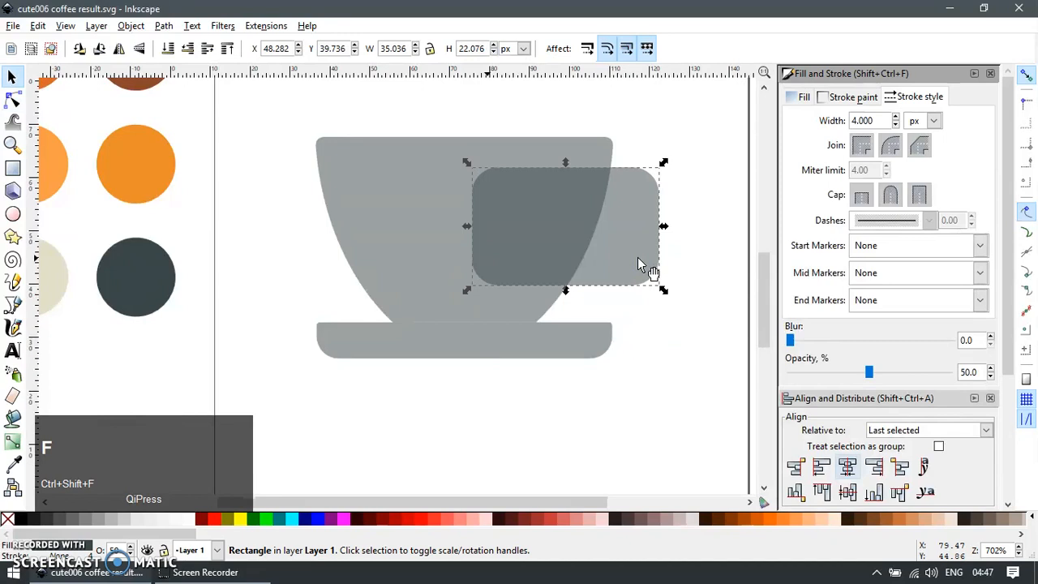
pyautogui.click(852, 99)
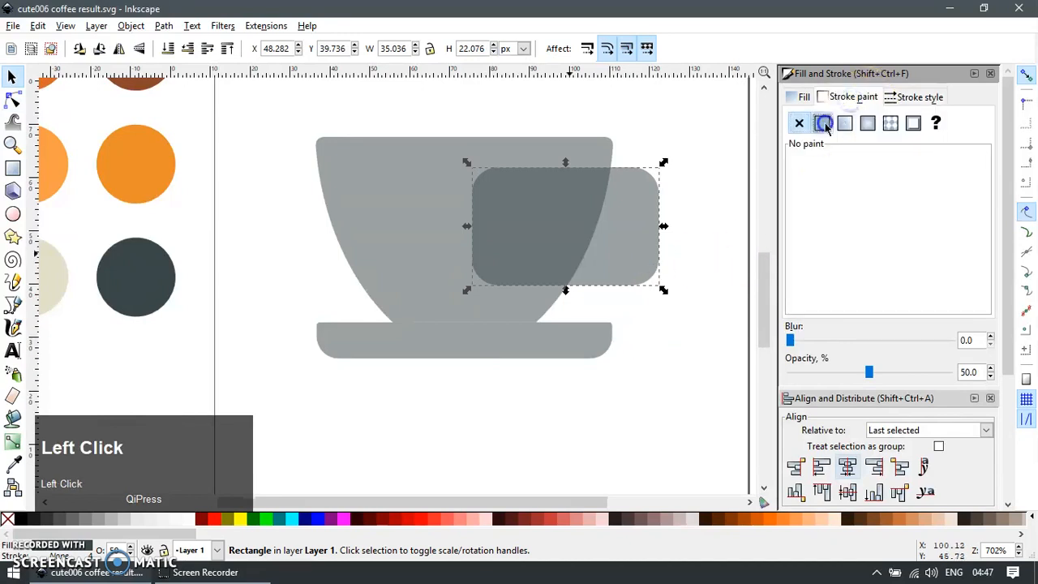
pyautogui.click(822, 122)
pyautogui.click(688, 254)
pyautogui.moveTo(659, 267); pyautogui.dragTo(649, 270)
# - Convert the handle rectangle's stroke to a path
pyautogui.press('F2')
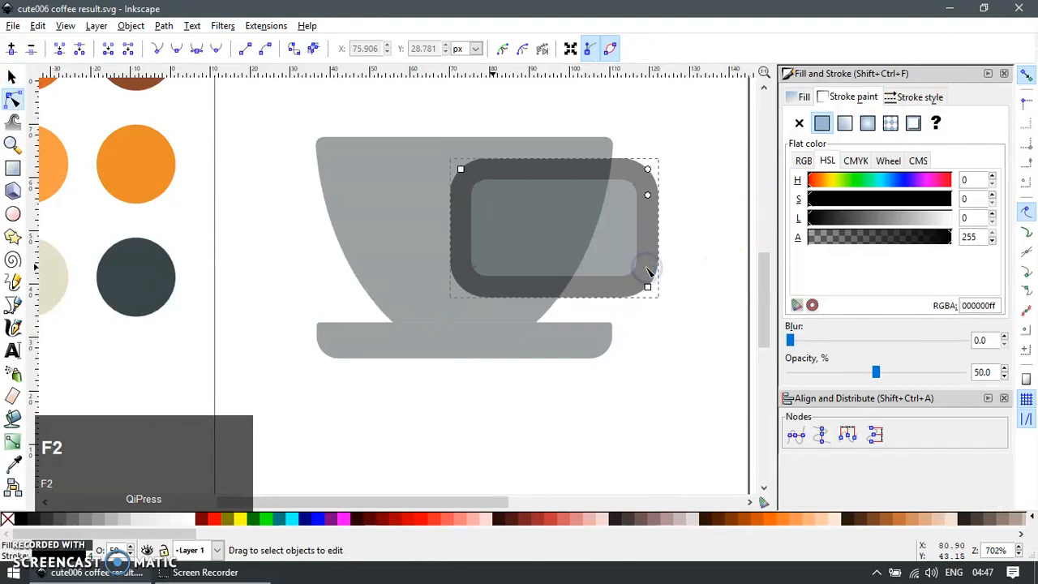
pyautogui.hotkey('ctrl', 'alt', 'c')
pyautogui.press('F1')
# - Duplicate the bowl, shift the copy slightly up and left, and subtract it from the handle outline to trim the part inside the bowl
pyautogui.click(470, 193)
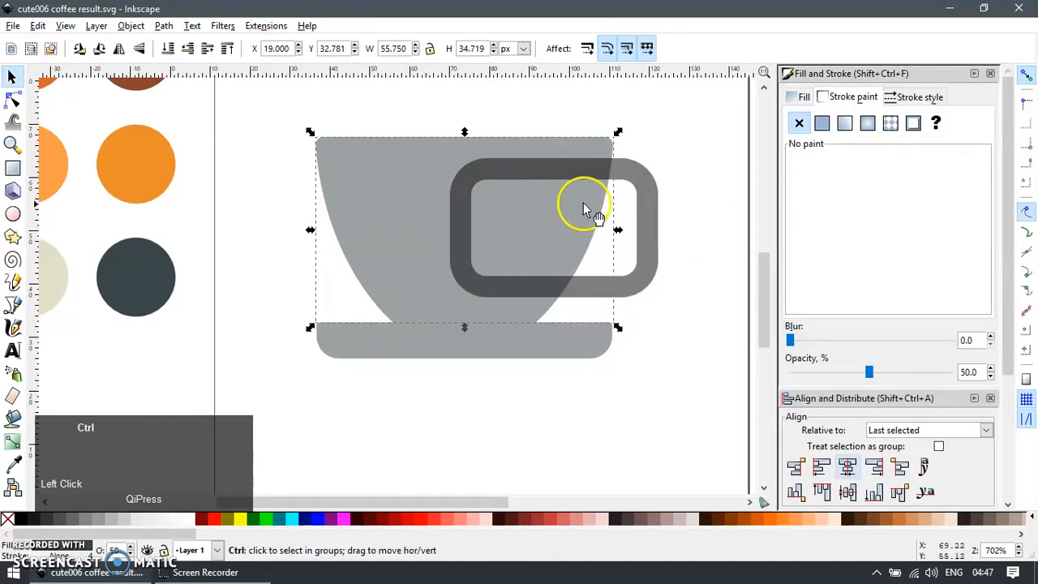
pyautogui.hotkey('ctrl', 'd')
pyautogui.moveTo(586, 157); pyautogui.dragTo(568, 151)
pyautogui.keyDown('shift'); pyautogui.click(635, 168); pyautogui.keyUp('shift')
pyautogui.hotkey('ctrl', '-')
pyautogui.press('F12')
pyautogui.keyDown('ctrl'); pyautogui.scroll(-3, 690, 233); pyautogui.keyUp('ctrl')
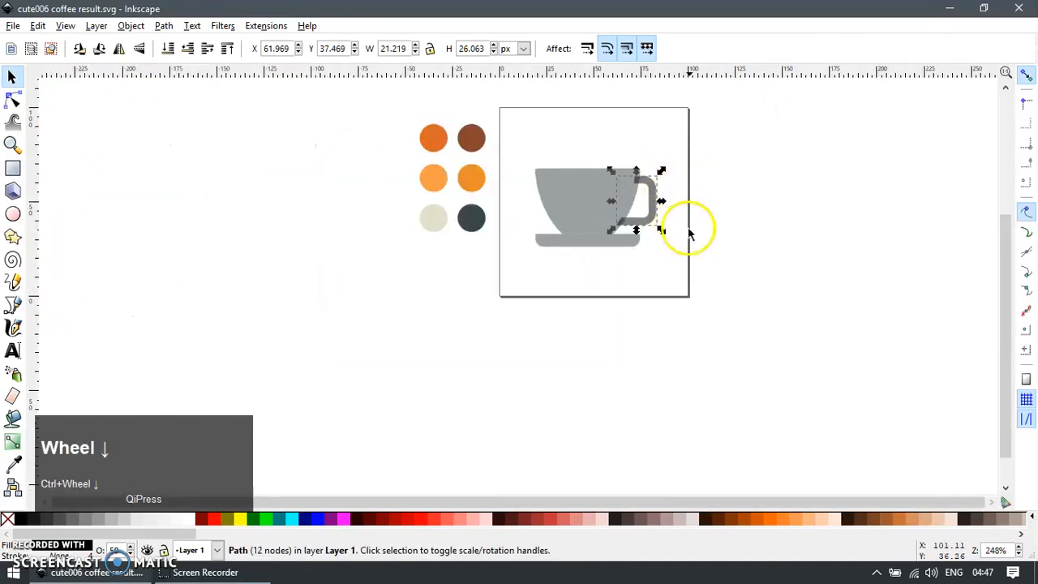
pyautogui.keyDown('ctrl'); pyautogui.click(429, 98); pyautogui.keyUp('ctrl')
pyautogui.keyDown('ctrl'); pyautogui.scroll(3, 503, 132); pyautogui.keyUp('ctrl')
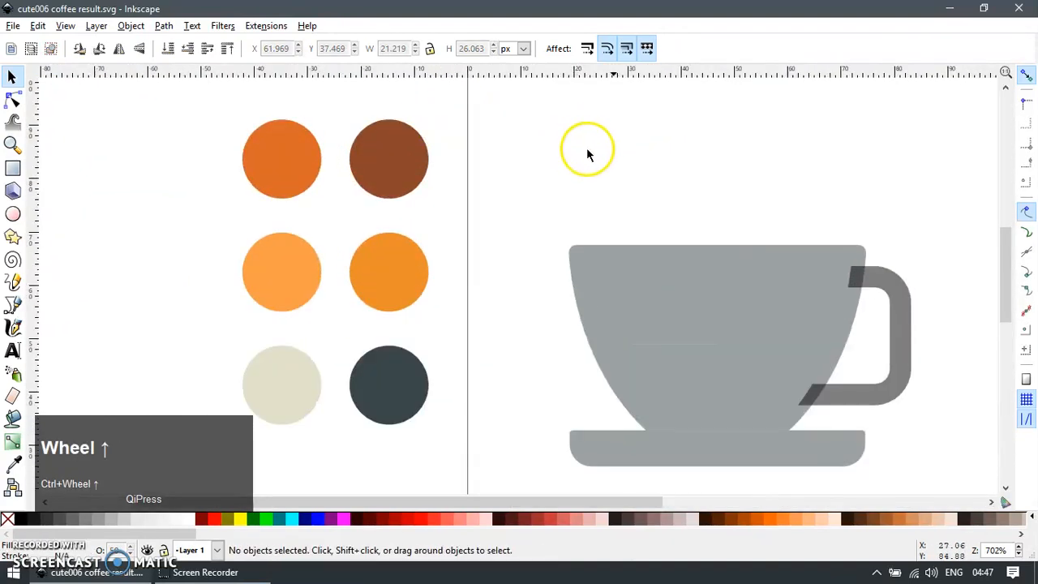
pyautogui.keyDown('ctrl'); pyautogui.scroll(-1, 630, 151); pyautogui.keyUp('ctrl')
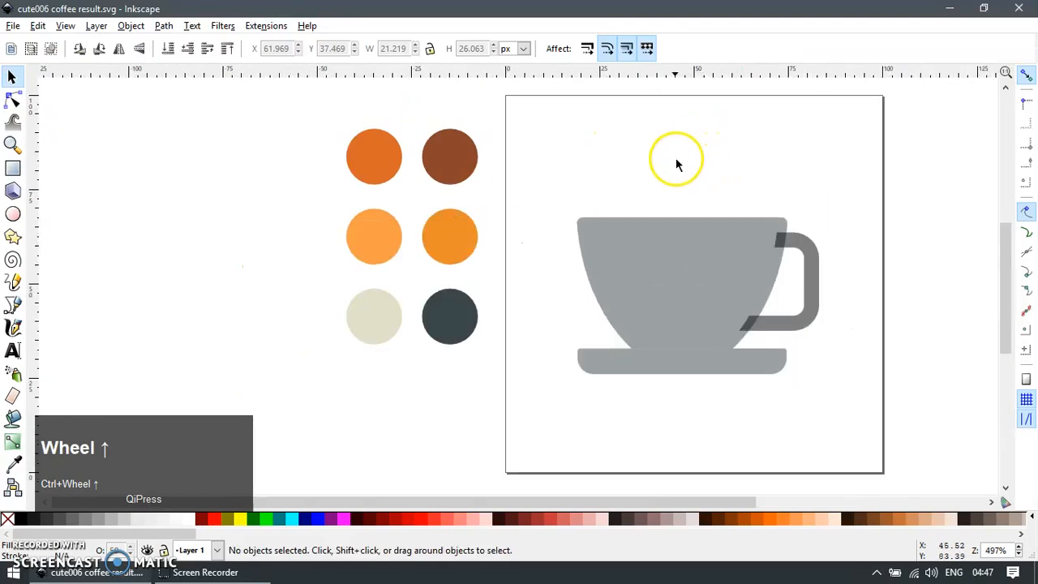
# - Draw a fully rounded rectangle about 44 by 9 px just above the bowl
pyautogui.press('r')
pyautogui.moveTo(603, 168); pyautogui.dragTo(774, 201)
pyautogui.press('F1')
pyautogui.click(8, 519)
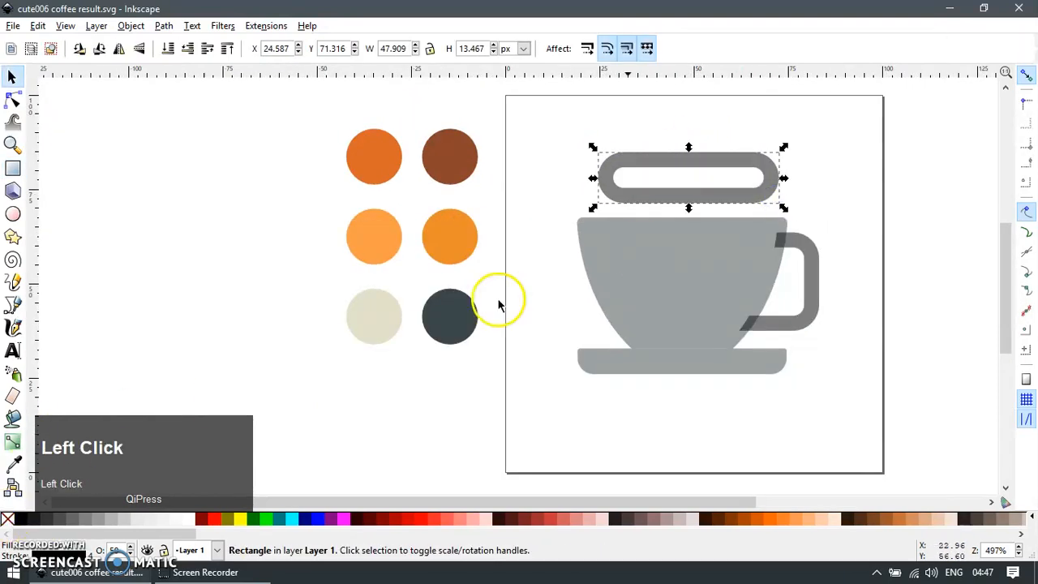
pyautogui.press('F2')
pyautogui.hotkey('ctrl', 'z')
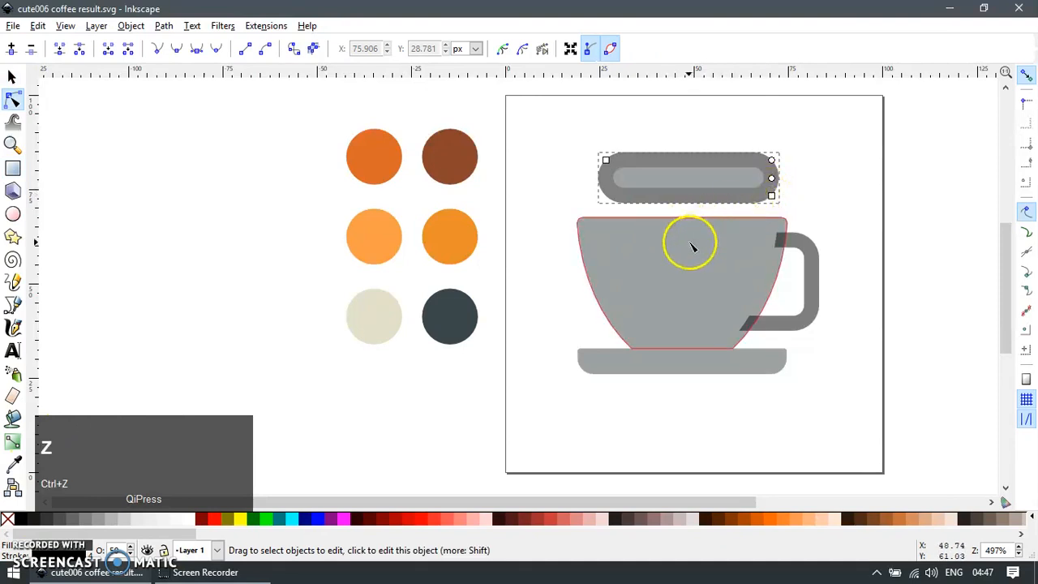
# - Fill the rounded bar above the bowl with yellow, remove its stroke and move it slightly down and left
pyautogui.click(240, 519)
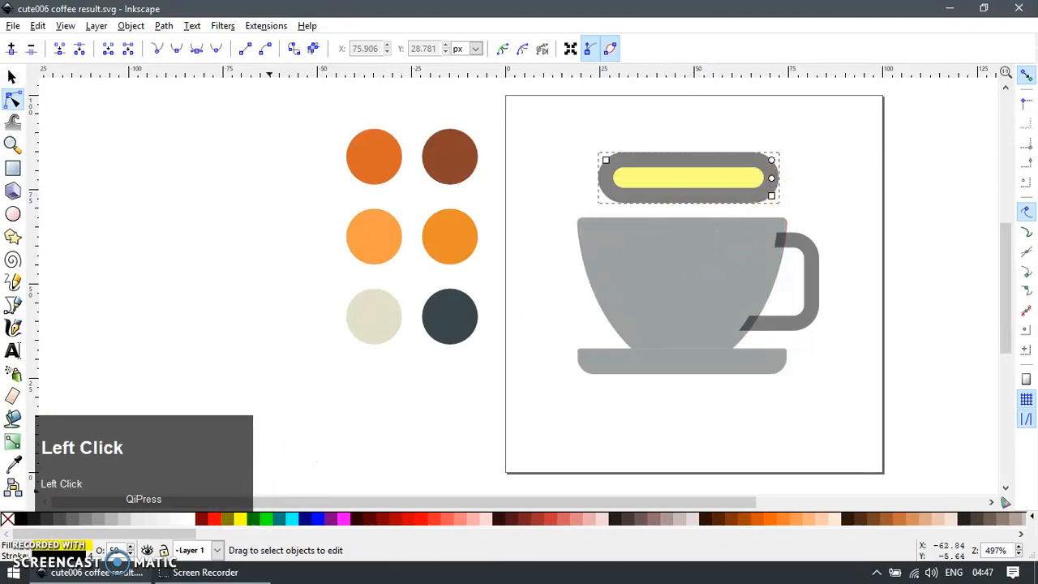
pyautogui.keyDown('shift'); pyautogui.click(8, 519); pyautogui.keyUp('shift')
pyautogui.press('F1')
pyautogui.keyDown('ctrl'); pyautogui.scroll(-2, 779, 182); pyautogui.keyUp('ctrl')
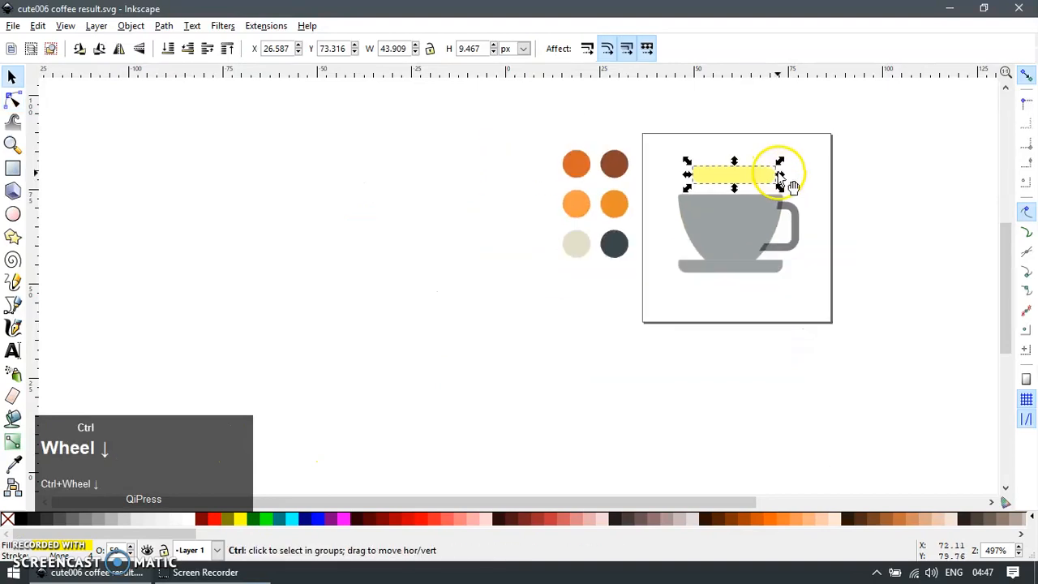
pyautogui.keyDown('ctrl'); pyautogui.scroll(4, 790, 132); pyautogui.keyUp('ctrl')
pyautogui.click(598, 298)
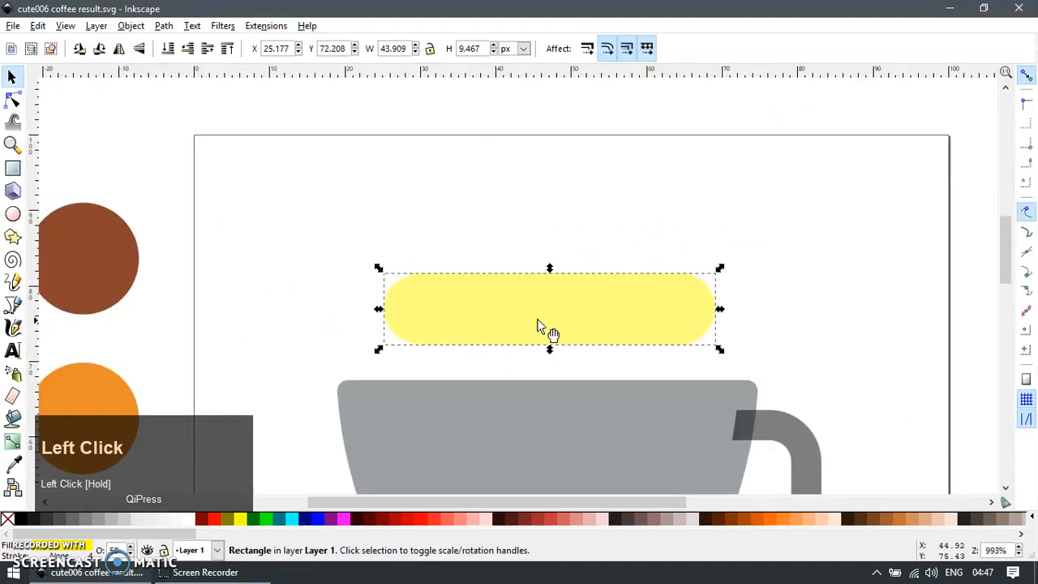
# - Duplicate the yellow bar, place the copy above and to the right of the original, and fill it with dark yellow
pyautogui.hotkey('ctrl', 'd')
pyautogui.moveTo(528, 320); pyautogui.dragTo(644, 225)
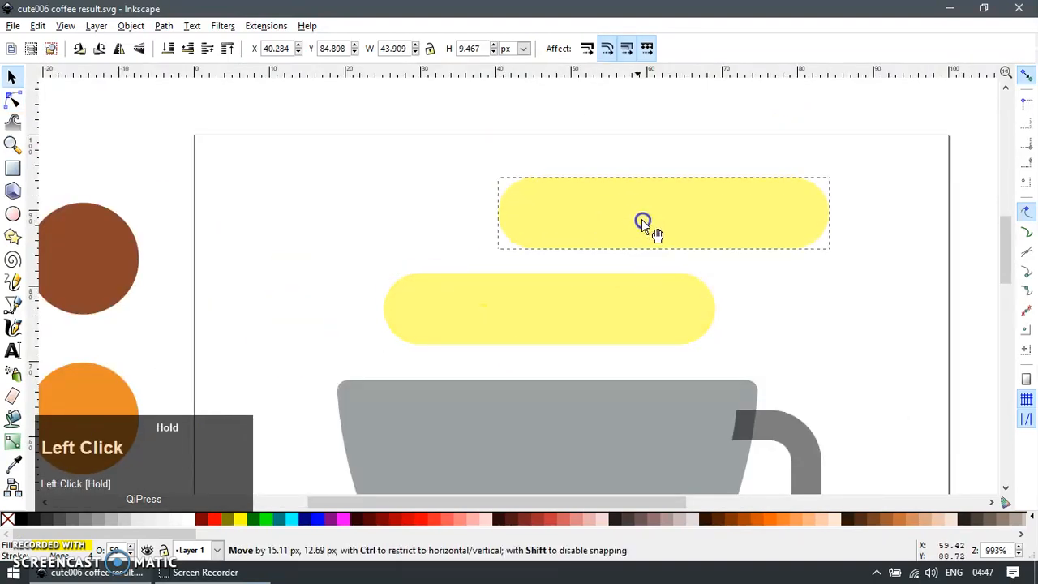
pyautogui.click(229, 522)
# - Align the dark yellow bar vertically so its bottom edge meets the top edge of the yellow bar
pyautogui.keyDown('shift'); pyautogui.click(622, 306); pyautogui.keyUp('shift')
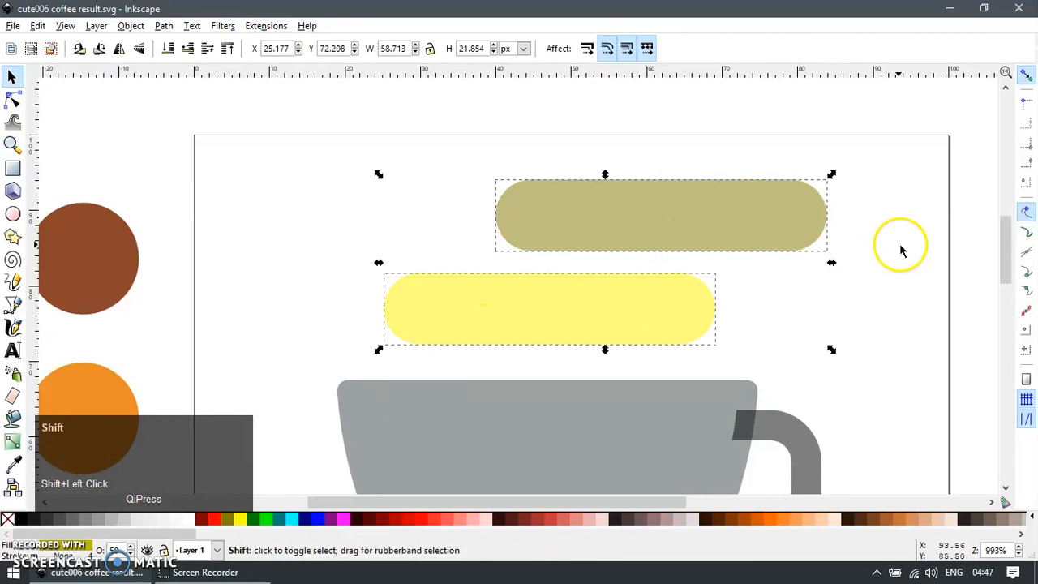
pyautogui.hotkey('ctrl', 'shift', 'a')
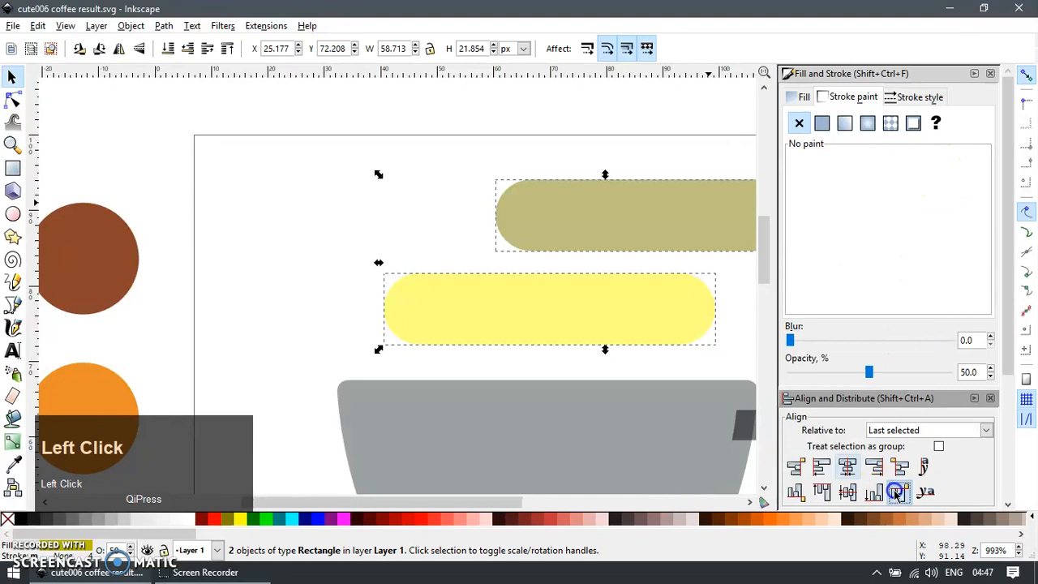
pyautogui.click(897, 493)
pyautogui.hotkey('ctrl', 'z')
pyautogui.click(821, 492)
pyautogui.hotkey('ctrl', 'z')
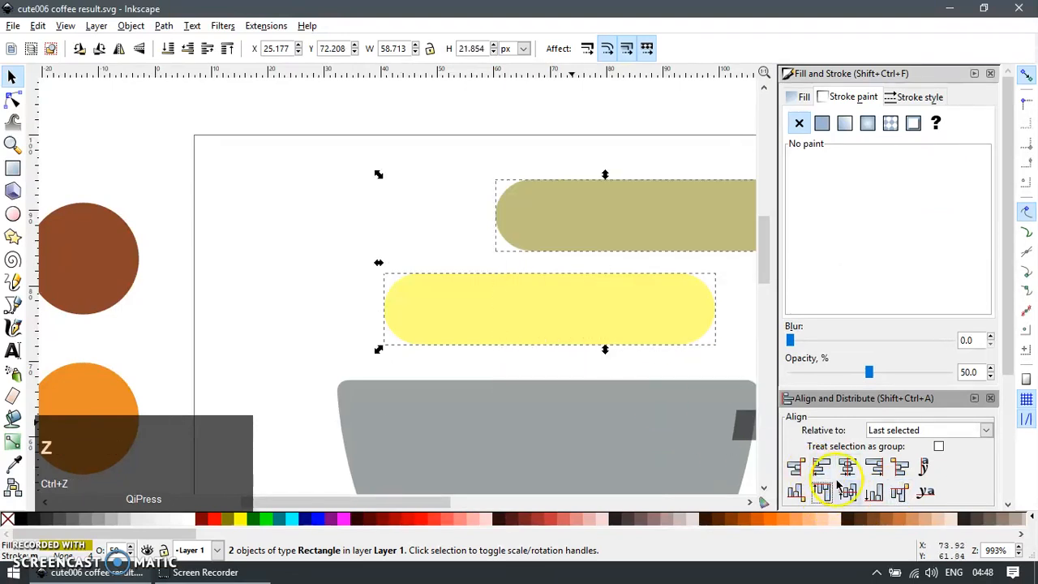
pyautogui.click(794, 494)
pyautogui.press('Escape')
# - Duplicate the lower yellow bar and stack the copy directly on the top edge of the dark yellow bar
pyautogui.scroll(-2, 579, 292)
pyautogui.click(590, 294)
pyautogui.hotkey('ctrl', 'd')
pyautogui.moveTo(607, 290); pyautogui.dragTo(614, 197)
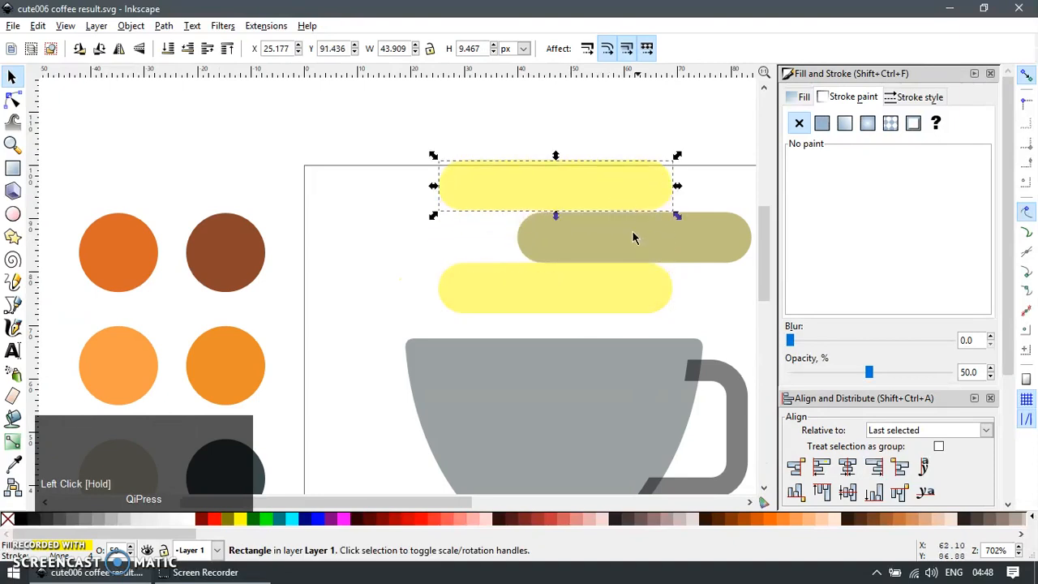
pyautogui.keyDown('shift'); pyautogui.click(662, 235); pyautogui.keyUp('shift')
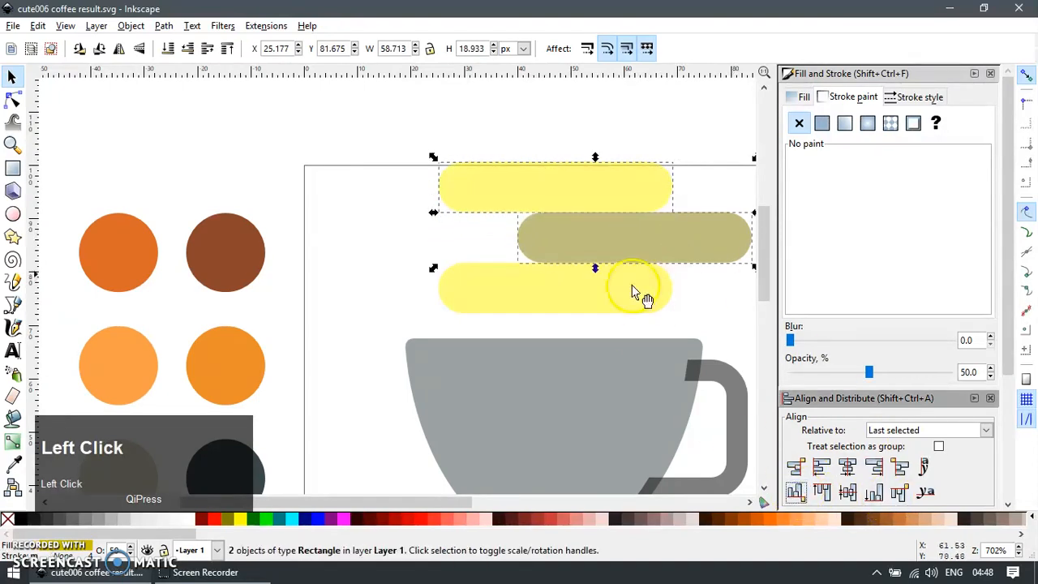
pyautogui.click(689, 161)
pyautogui.press('F12')
pyautogui.scroll(-3, 690, 162)
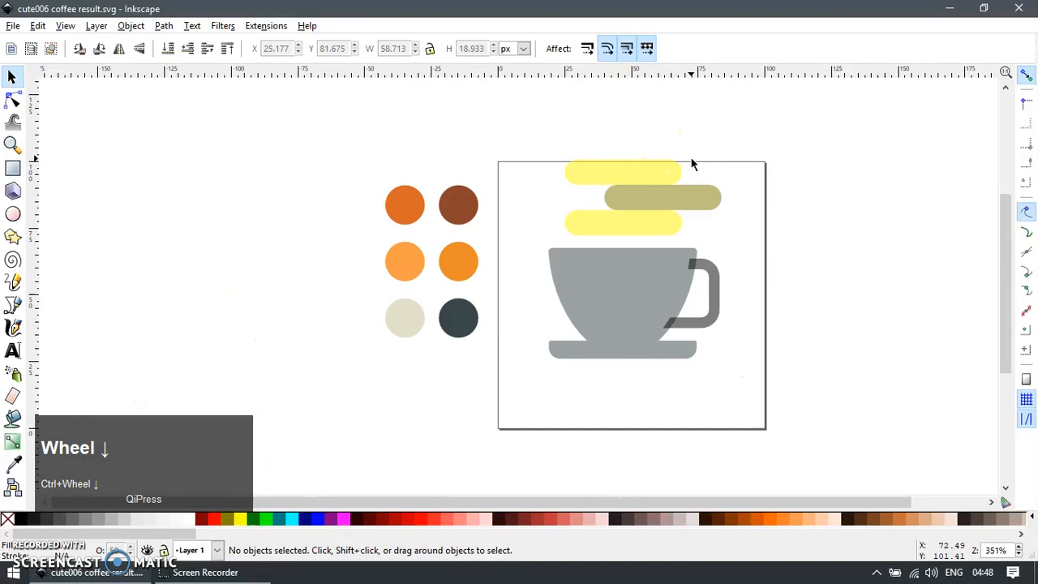
# - Give the three stacked bars a red stroke and remove their fill
pyautogui.scroll(2, 690, 162)
pyautogui.press('F2')
pyautogui.press('F1')
pyautogui.click(765, 197)
pyautogui.moveTo(776, 127); pyautogui.dragTo(480, 278)
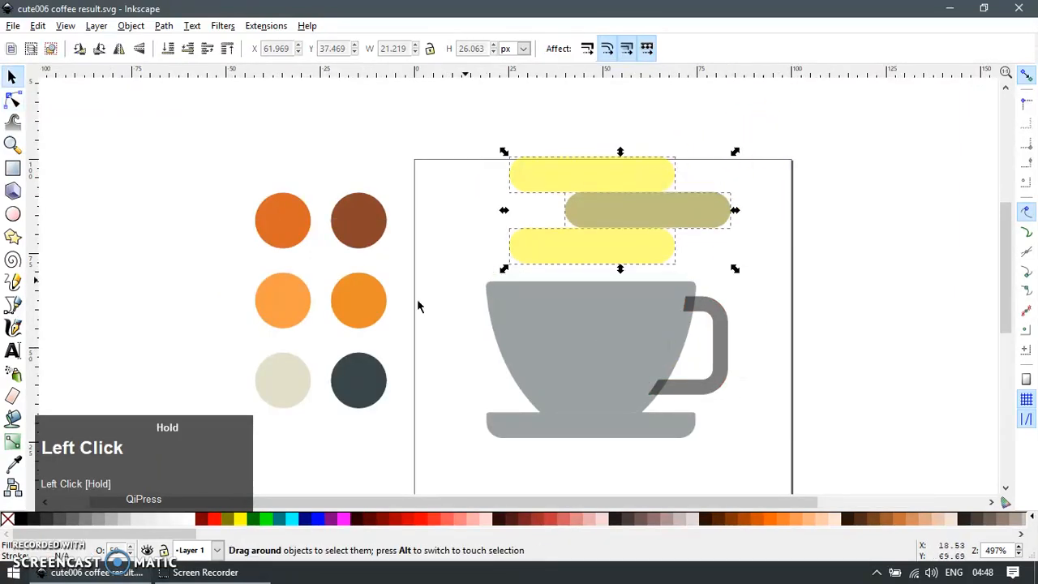
pyautogui.keyDown('shift'); pyautogui.click(203, 519); pyautogui.keyUp('shift')
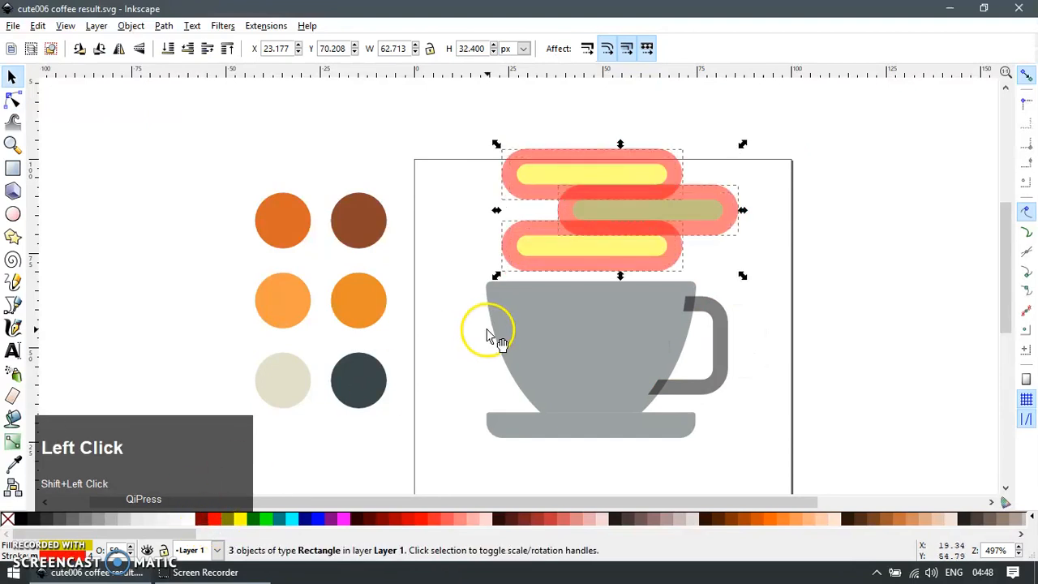
pyautogui.click(8, 519)
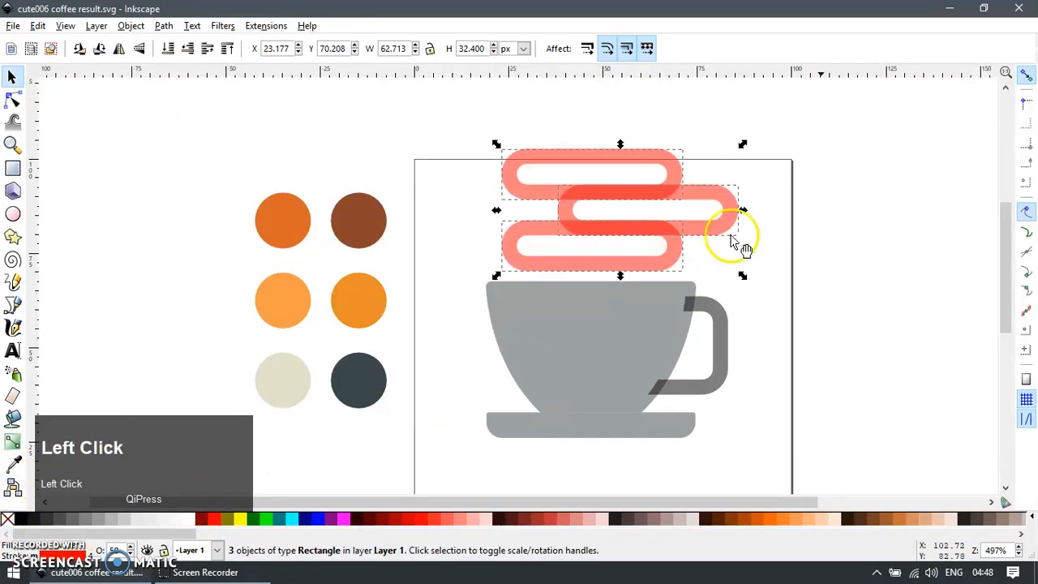
pyautogui.click(764, 235)
# - Convert the lowest bar to a path and delete its right end segments so it is open on the right
pyautogui.scroll(-2, 729, 252)
pyautogui.press('z')
pyautogui.click(648, 236)
pyautogui.press('F1')
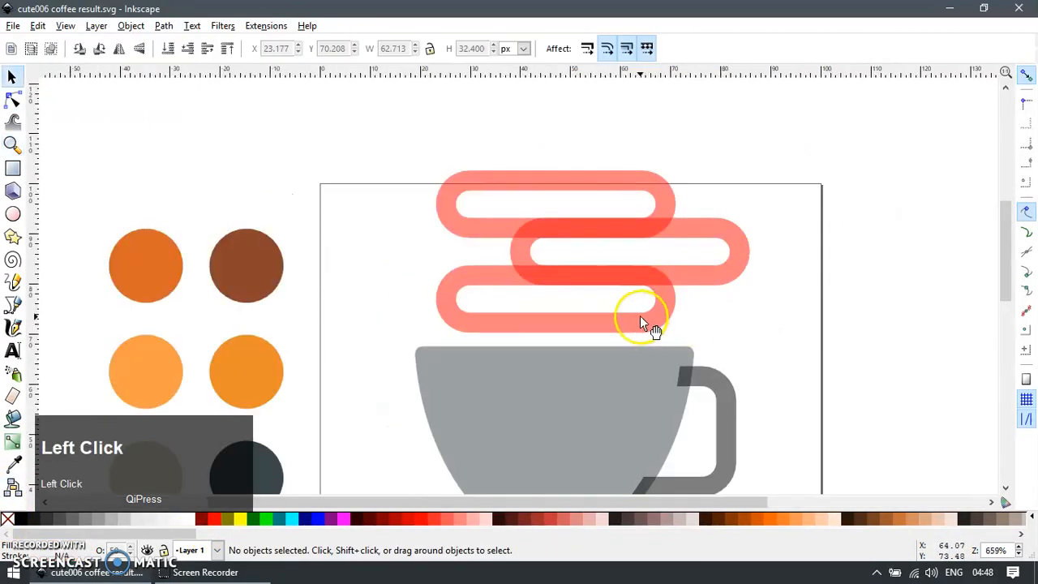
pyautogui.click(641, 318)
pyautogui.press('F2')
pyautogui.hotkey('ctrl', 'shift', 'c')
pyautogui.moveTo(623, 352); pyautogui.dragTo(723, 243)
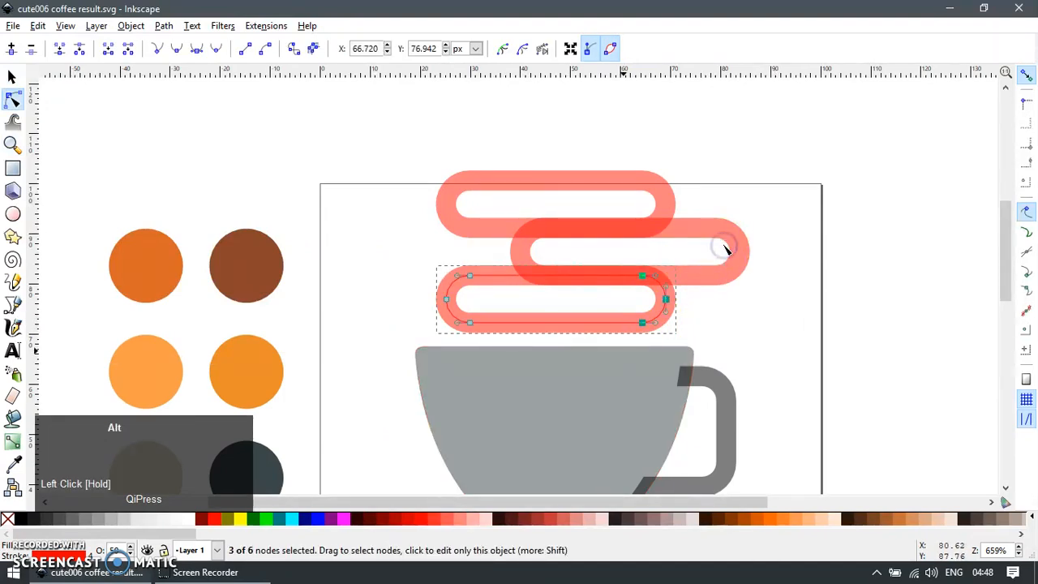
pyautogui.hotkey('alt', 'Delete')
pyautogui.press('F1')
# - Convert the middle bar to a path and delete its left end segments so it is open on the left
pyautogui.click(689, 278)
pyautogui.press('F2')
pyautogui.hotkey('ctrl', 'shift', 'c')
pyautogui.moveTo(495, 296); pyautogui.dragTo(495, 297)
pyautogui.hotkey('alt', 'Delete')
pyautogui.press('F1')
# - Convert the uppermost bar to a path and delete its right end segments so it is open on the right
pyautogui.click(570, 219)
pyautogui.press('F2')
pyautogui.hotkey('ctrl', 'shift', 'c')
pyautogui.moveTo(584, 158); pyautogui.dragTo(714, 257)
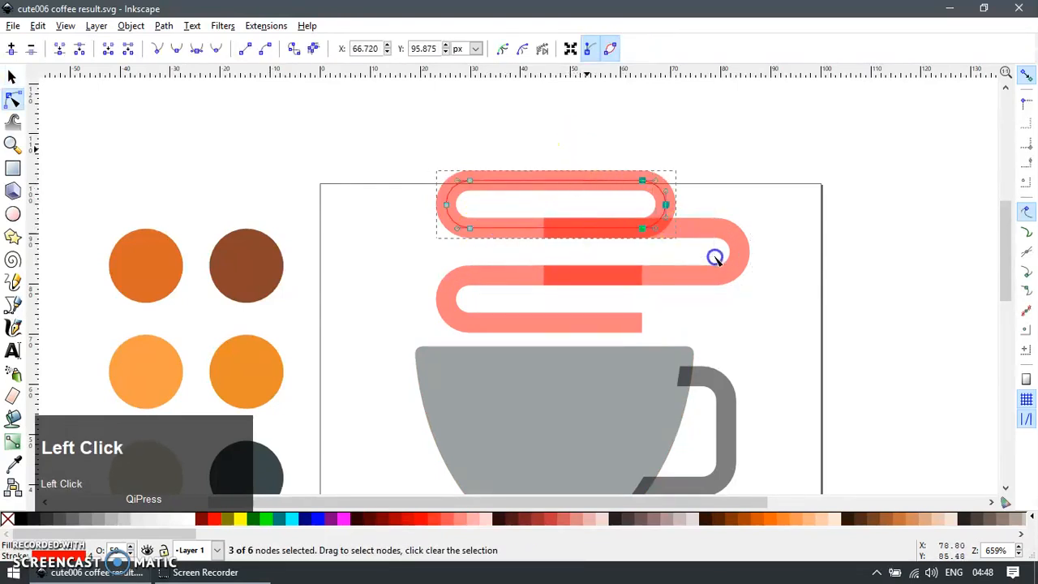
pyautogui.hotkey('alt', 'Delete')
pyautogui.press('F1')
pyautogui.click(853, 269)
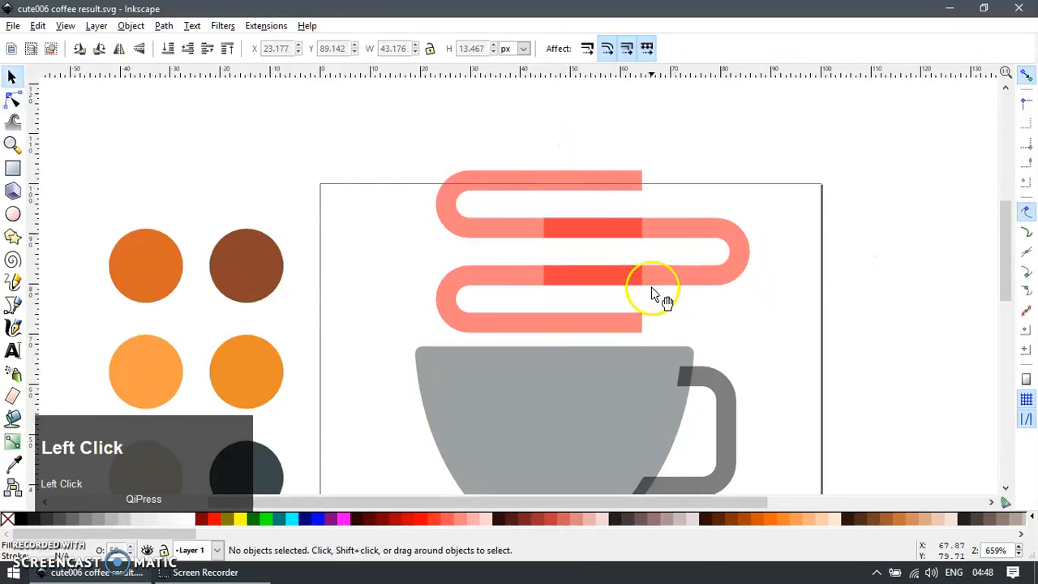
# - Flip the three open red lines horizontally together
pyautogui.click(546, 315)
pyautogui.press('F2')
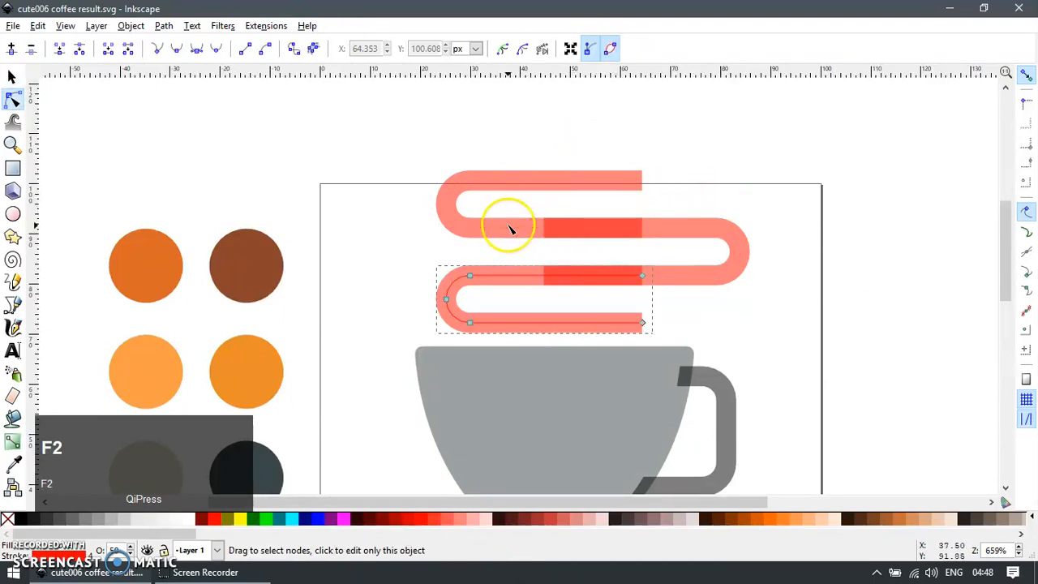
pyautogui.press('F1')
pyautogui.click(799, 160)
pyautogui.moveTo(814, 129); pyautogui.dragTo(403, 351)
pyautogui.press('h')
# - Move the lowest red line to the left and shorten its upper segment from the open end
pyautogui.click(739, 318)
pyautogui.moveTo(732, 303); pyautogui.dragTo(661, 303)
pyautogui.press('F2')
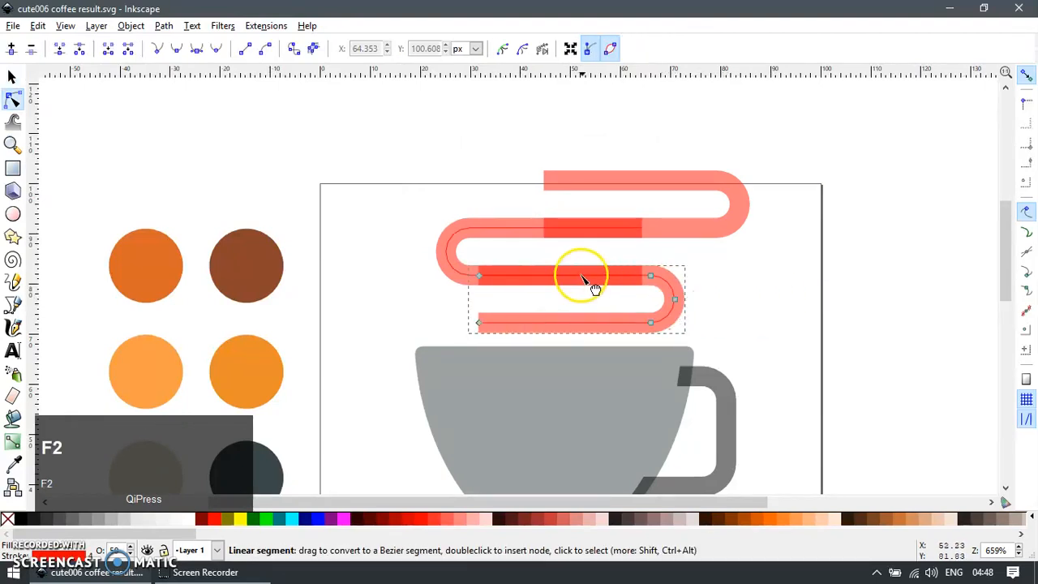
pyautogui.keyDown('ctrl'); pyautogui.keyDown('alt'); pyautogui.click(583, 276); pyautogui.keyUp('alt'); pyautogui.keyUp('ctrl')
pyautogui.press('F1')
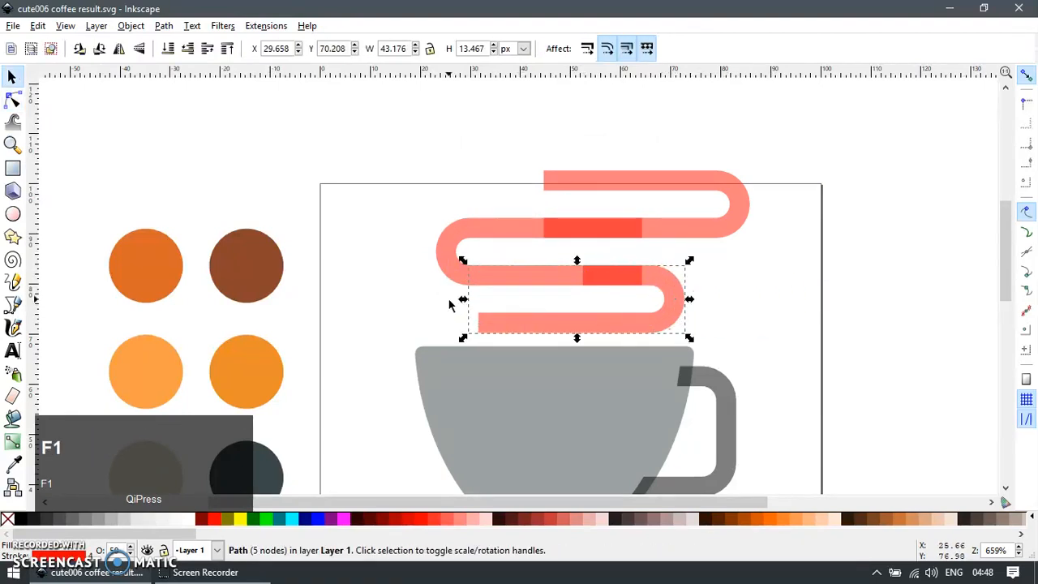
# - Shorten the lower segment of the middle red line by adding a node and deleting its end node
pyautogui.scroll(2, 598, 295)
pyautogui.click(498, 271)
pyautogui.press('F2')
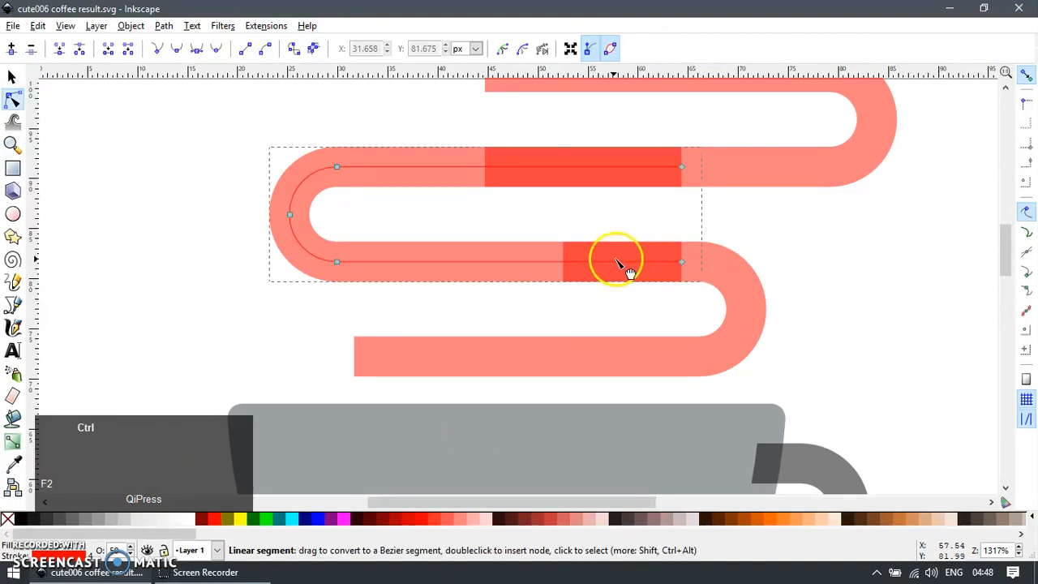
pyautogui.keyDown('ctrl'); pyautogui.keyDown('alt'); pyautogui.click(615, 262); pyautogui.keyUp('alt'); pyautogui.keyUp('ctrl')
pyautogui.press('Delete')
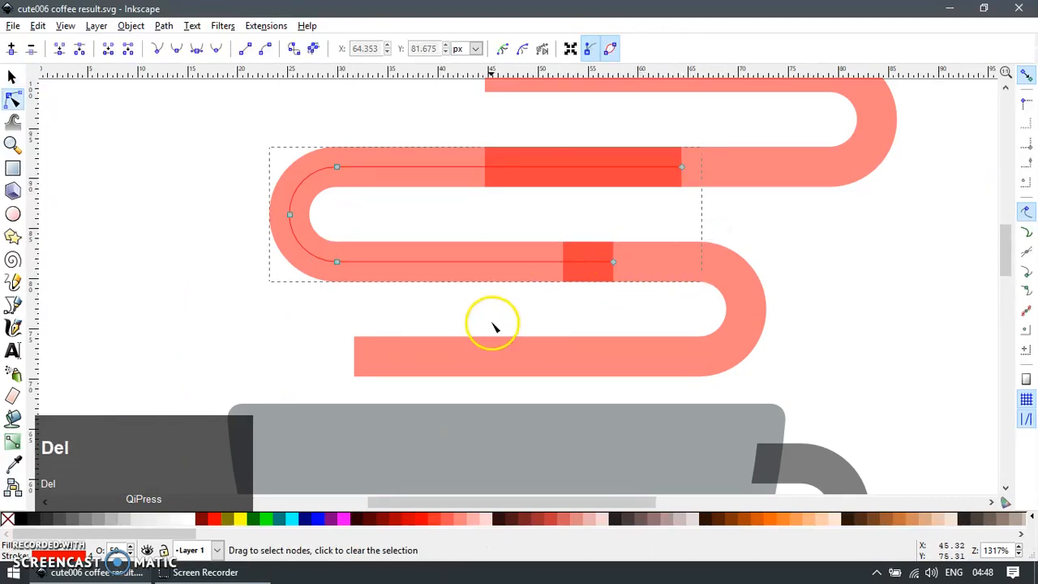
# - Shorten the bottom segment of the lowest red line by adding a node and deleting its left end node
pyautogui.click(459, 345)
pyautogui.click(470, 354)
pyautogui.keyDown('ctrl'); pyautogui.keyDown('alt'); pyautogui.click(484, 354); pyautogui.keyUp('alt'); pyautogui.keyUp('ctrl')
pyautogui.moveTo(441, 316); pyautogui.dragTo(317, 377)
pyautogui.press('Delete')
pyautogui.keyDown('ctrl'); pyautogui.scroll(-3, 657, 239); pyautogui.keyUp('ctrl')
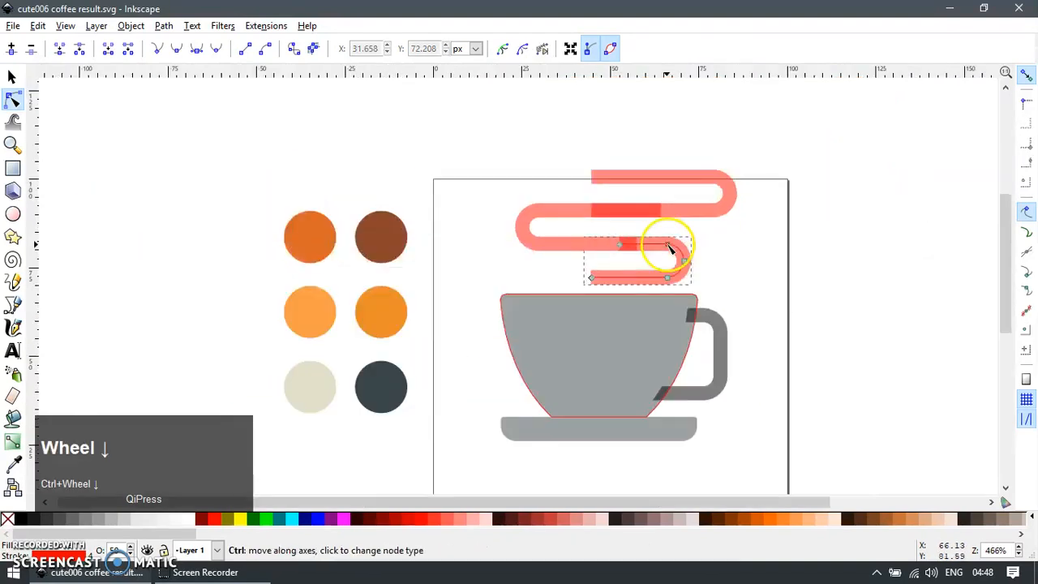
# - Scale the three red steam lines down proportionally to about 56 by 29 px and shift them slightly left and down above the bowl
pyautogui.click(12, 75)
pyautogui.click(846, 138)
pyautogui.moveTo(846, 130); pyautogui.dragTo(498, 301)
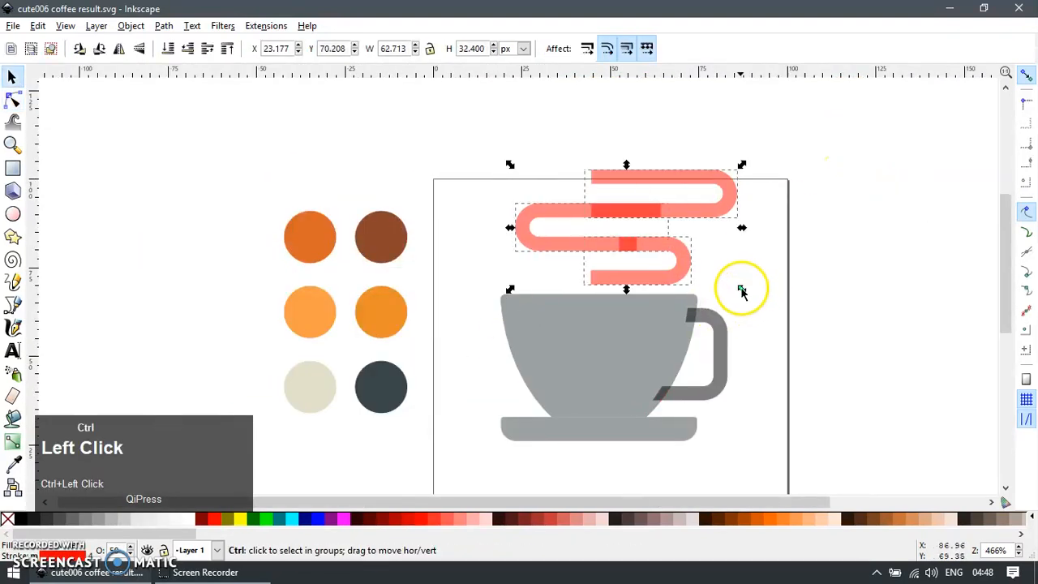
pyautogui.moveTo(741, 290); pyautogui.dragTo(725, 273)
pyautogui.moveTo(666, 260); pyautogui.dragTo(653, 266)
# - Set round joins and round caps on the strokes of the three steam lines
pyautogui.hotkey('ctrl', 'shift', 'f')
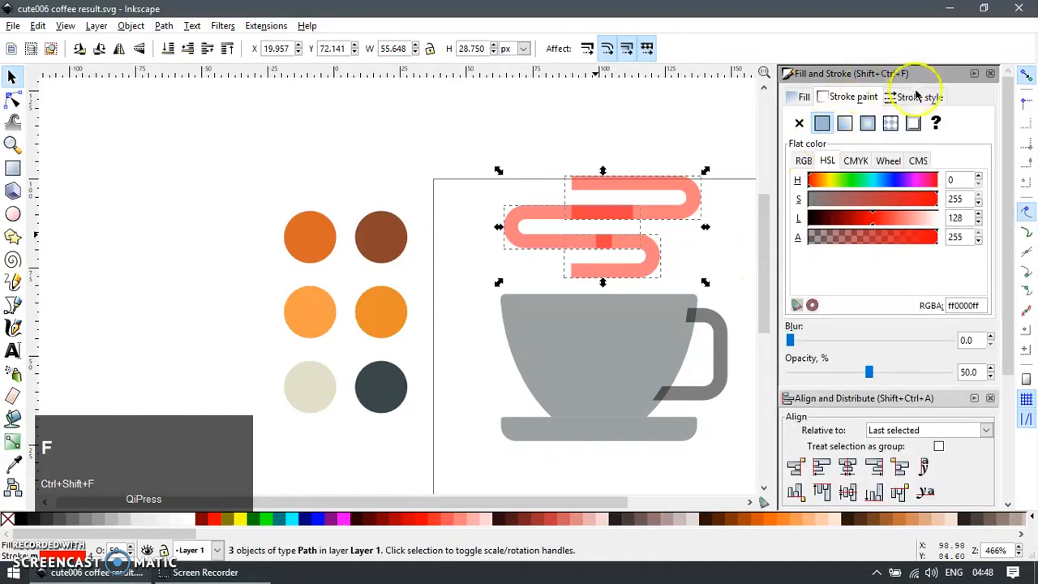
pyautogui.click(916, 97)
pyautogui.click(889, 154)
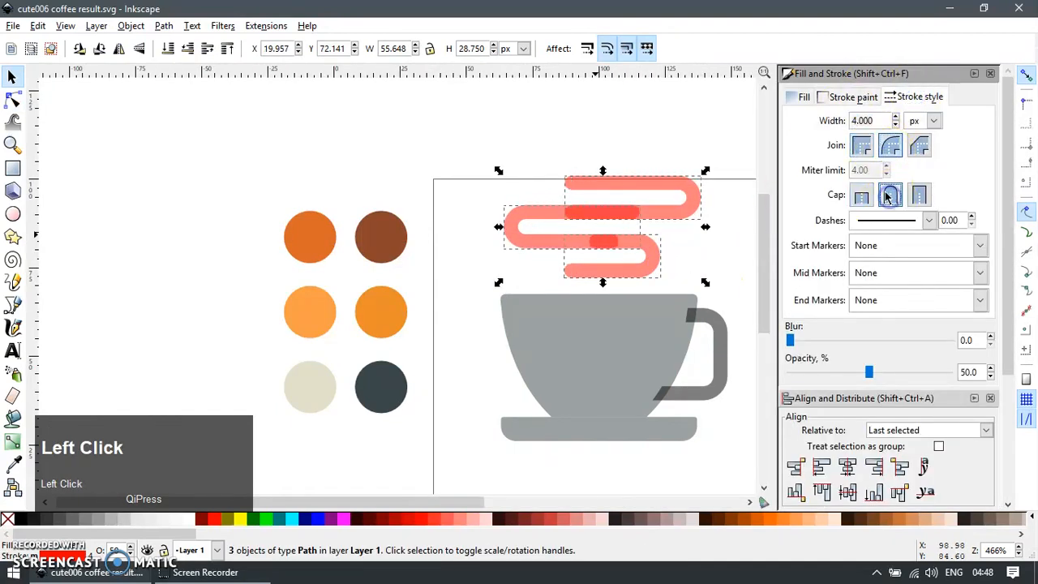
pyautogui.click(681, 135)
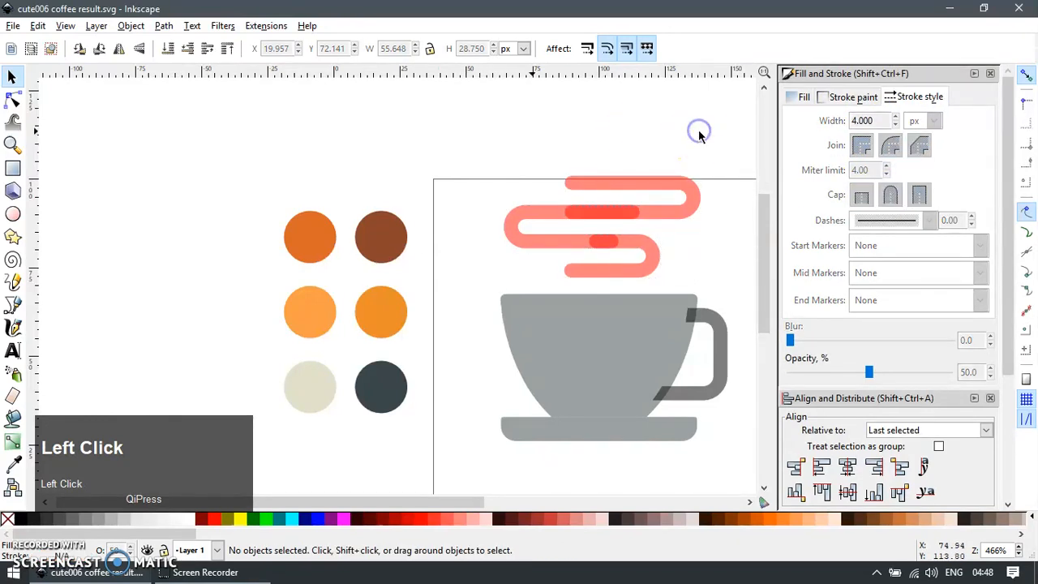
pyautogui.press('F12')
# - Apply the cream palette circle's colour to the steam lines' strokes and set their opacity to 100%
pyautogui.moveTo(740, 136); pyautogui.dragTo(490, 294)
pyautogui.press('F7')
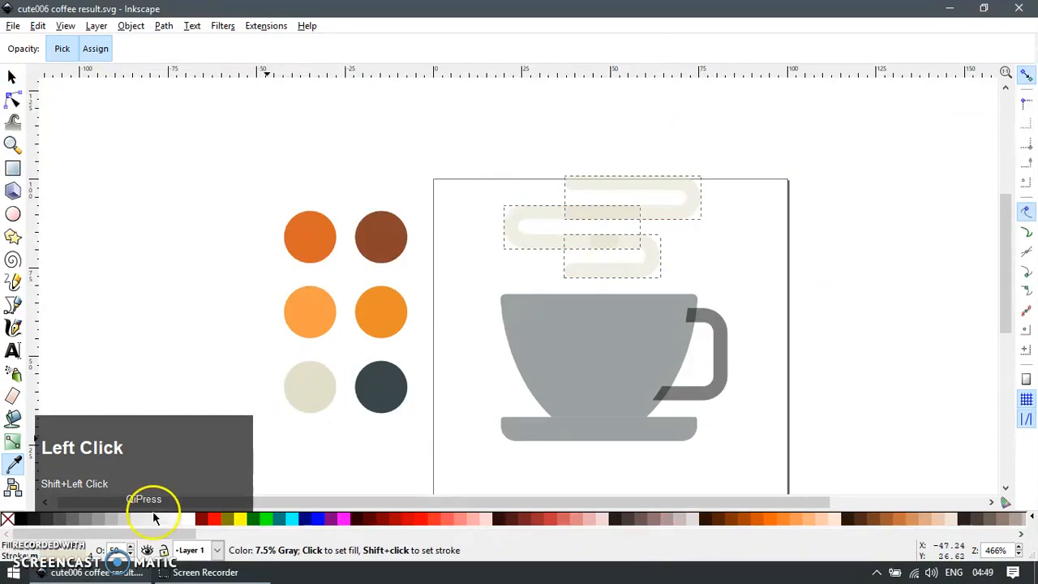
pyautogui.press('Return')
pyautogui.press('F1')
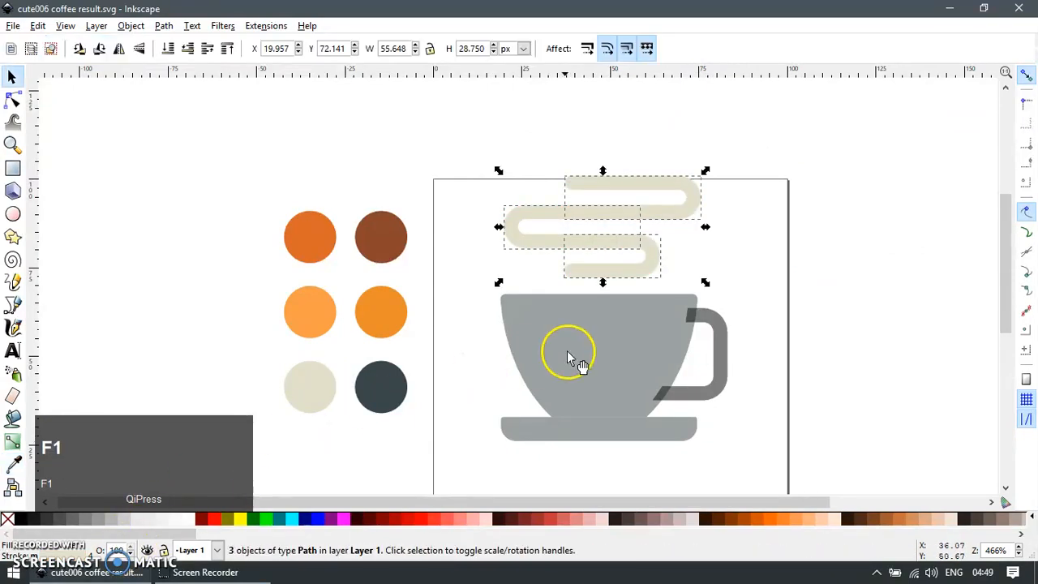
# - Fill the cup's bowl with the dark orange palette circle's colour and set its opacity to 100%
pyautogui.click(766, 264)
pyautogui.click(676, 395)
pyautogui.hotkey('ctrl', 'z')
pyautogui.press('F7')
pyautogui.click(310, 238)
pyautogui.press('F1')
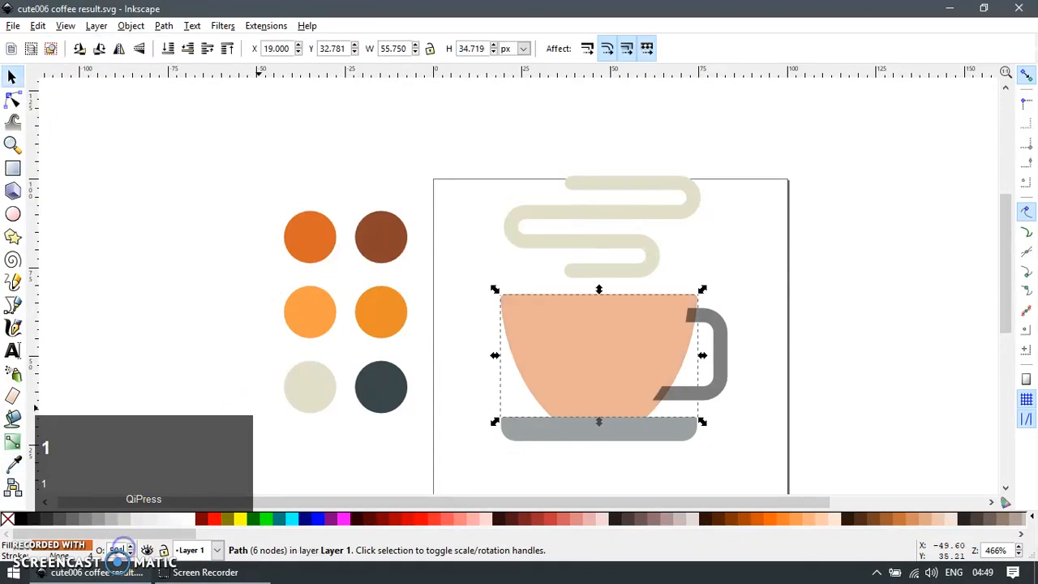
pyautogui.press('Return')
pyautogui.click(797, 432)
# - Fill the handle with the brown palette colour at 100% opacity and place it behind the bowl
pyautogui.click(713, 390)
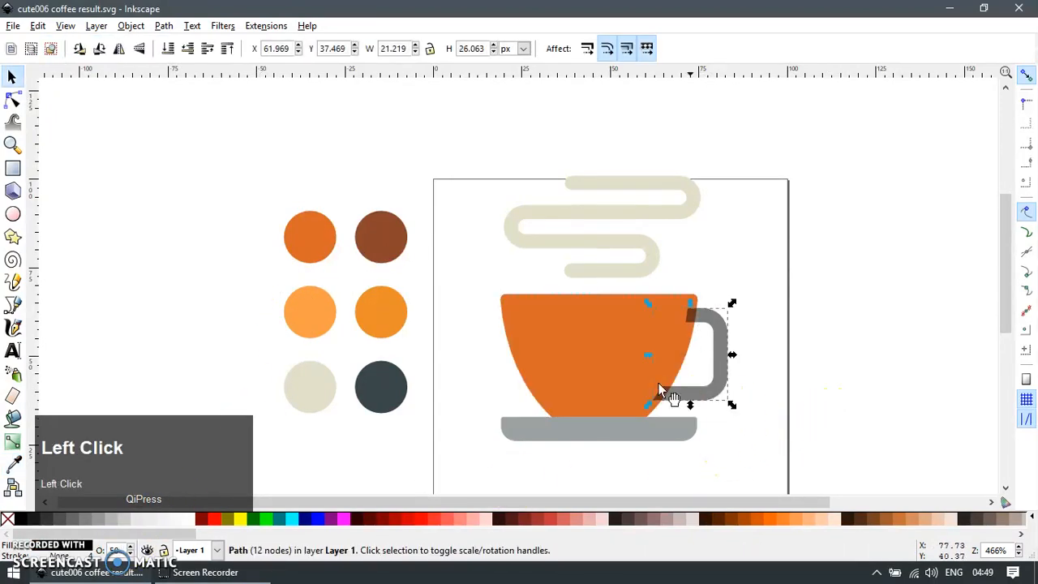
pyautogui.press('F7')
pyautogui.click(381, 235)
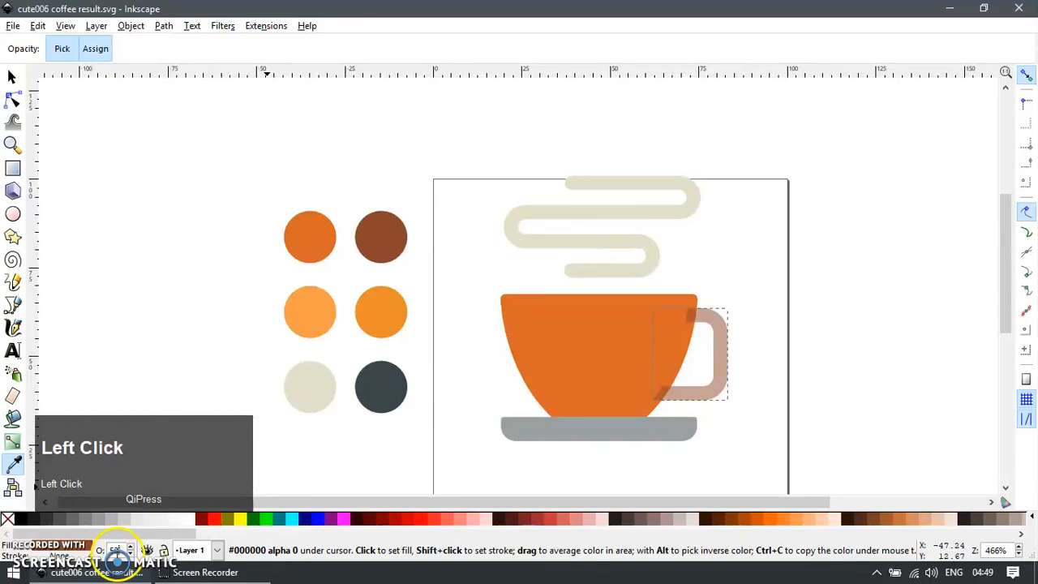
pyautogui.write('100')
pyautogui.press('Return')
pyautogui.press('F1')
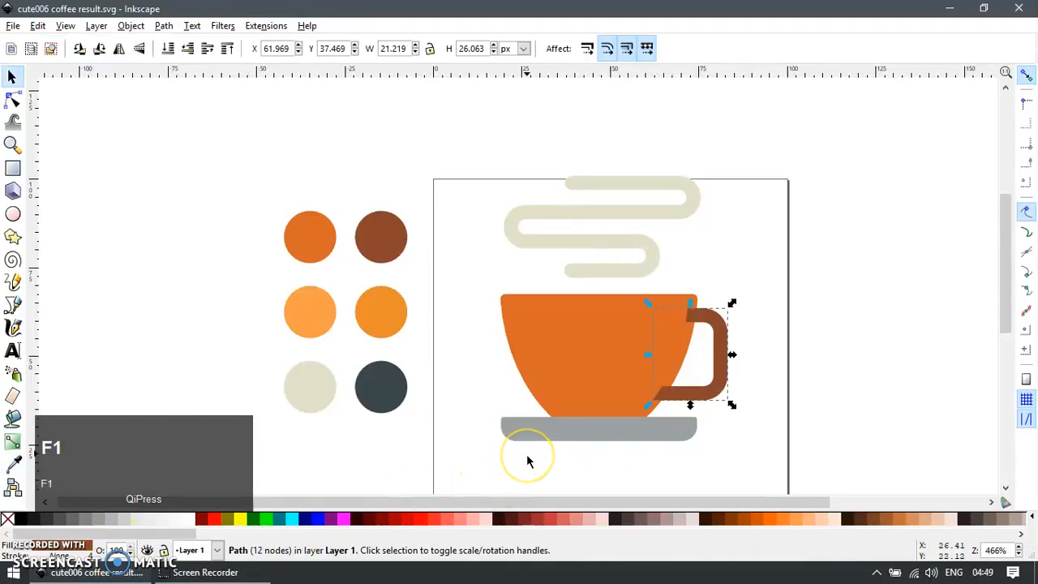
# - Fill the saucer with the medium orange palette circle's colour and set its opacity to 100%
pyautogui.click(569, 425)
pyautogui.hotkey('ctrl', 'z')
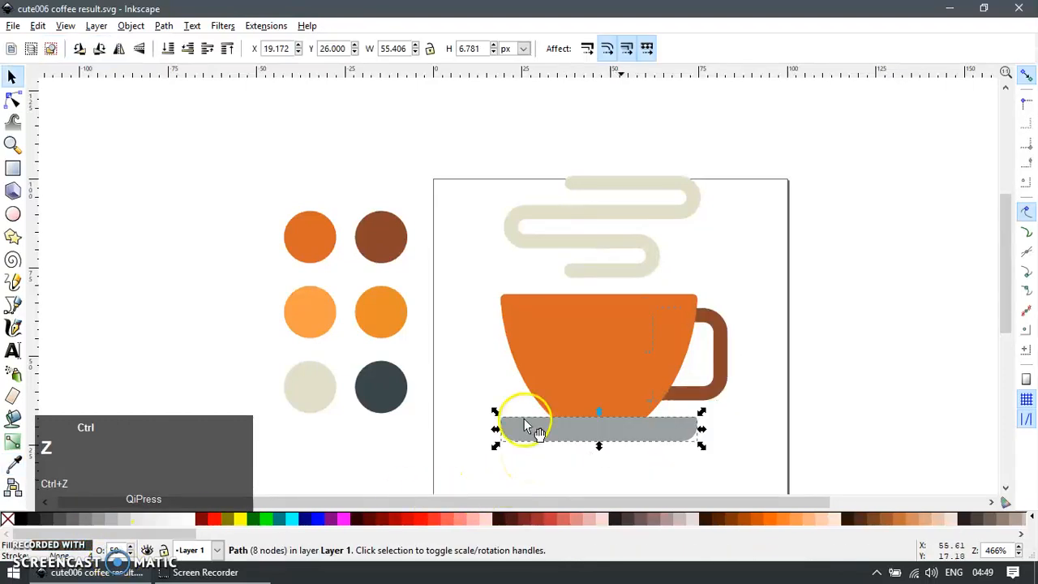
pyautogui.press('F7')
pyautogui.click(372, 313)
pyautogui.press('F1')
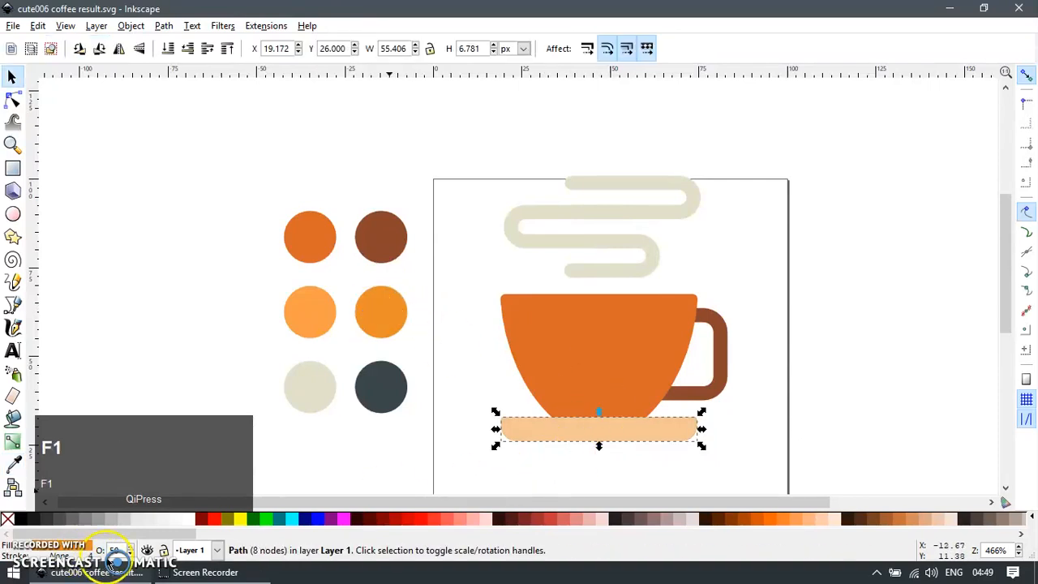
pyautogui.write('100')
pyautogui.press('Return')
pyautogui.click(816, 327)
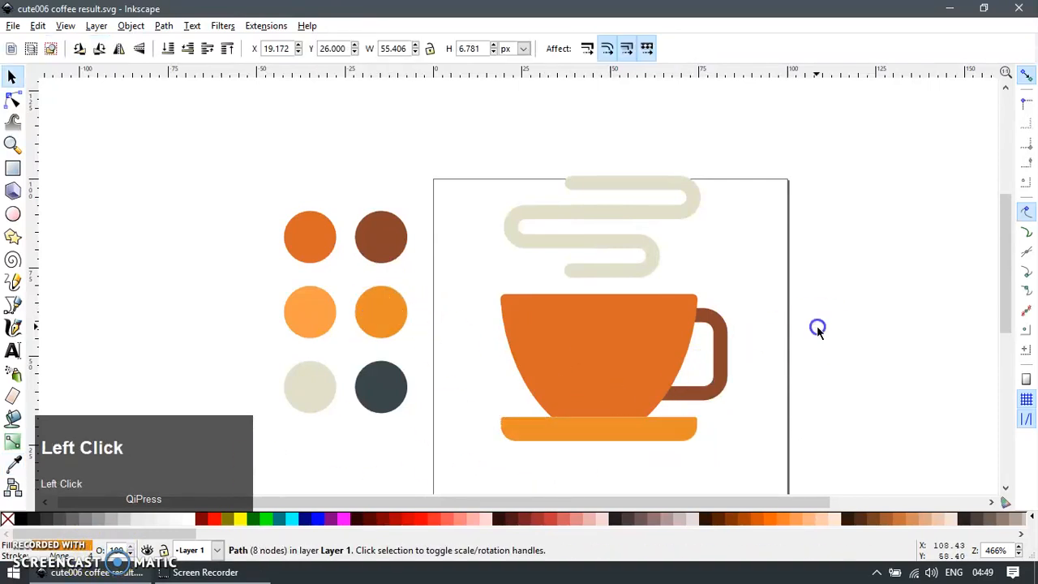
# - Duplicate the bowl in red, shift the copy about 4.5 px right and skew its bottom edge slightly left
pyautogui.keyDown('ctrl'); pyautogui.scroll(1, 624, 343); pyautogui.keyUp('ctrl')
pyautogui.click(518, 338)
pyautogui.hotkey('ctrl', 'd')
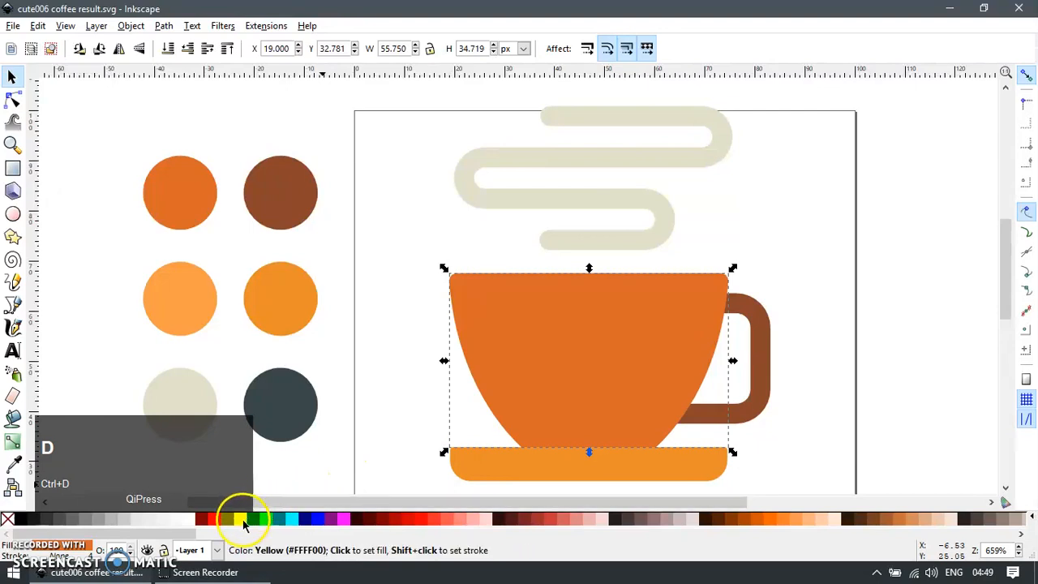
pyautogui.click(213, 523)
pyautogui.keyDown('ctrl'); pyautogui.scroll(1, 471, 345); pyautogui.keyUp('ctrl')
pyautogui.keyDown('ctrl'); pyautogui.moveTo(480, 313); pyautogui.dragTo(516, 317); pyautogui.keyUp('ctrl')
pyautogui.click(677, 467)
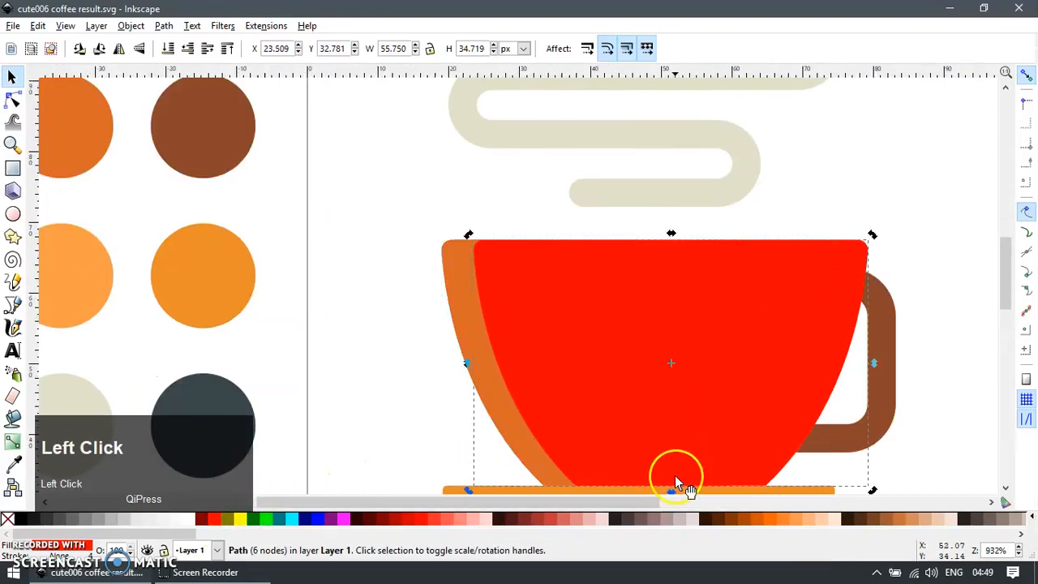
pyautogui.moveTo(670, 492); pyautogui.dragTo(657, 493)
# - Subtract the red copy from a duplicate of the bowl, leaving a curved strip along the bowl's left edge
pyautogui.keyDown('shift'); pyautogui.click(456, 284); pyautogui.keyUp('shift')
pyautogui.hotkey('ctrl', 'z')
pyautogui.keyDown('ctrl'); pyautogui.moveTo(459, 261); pyautogui.dragTo(519, 320); pyautogui.keyUp('ctrl')
pyautogui.keyDown('ctrl'); pyautogui.scroll(-2, 520, 312); pyautogui.keyUp('ctrl')
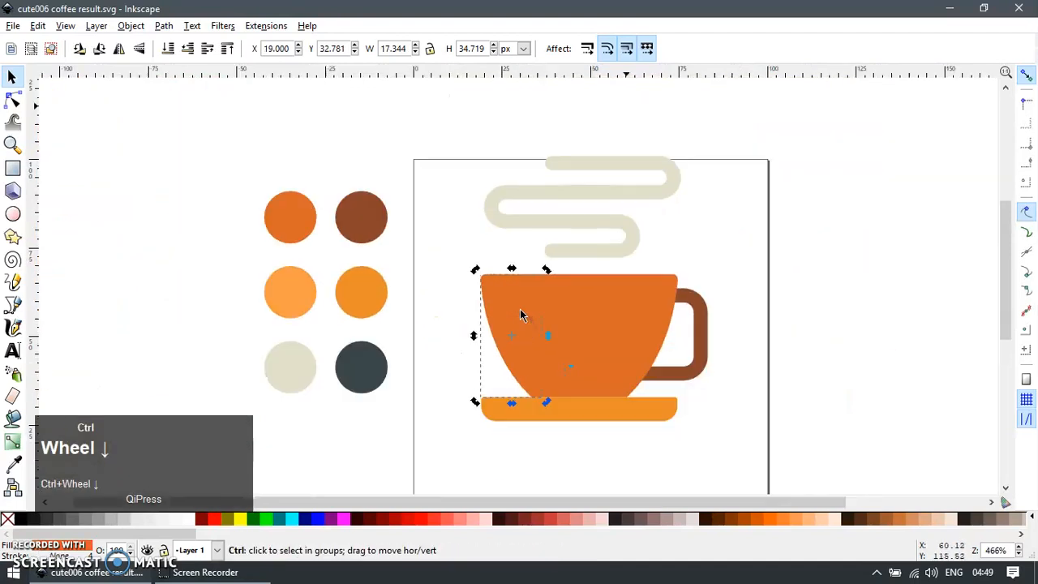
# - Fill the bowl's left strip with the medium orange palette circle's colour as a highlight
pyautogui.click(246, 519)
pyautogui.press('F7')
pyautogui.click(364, 282)
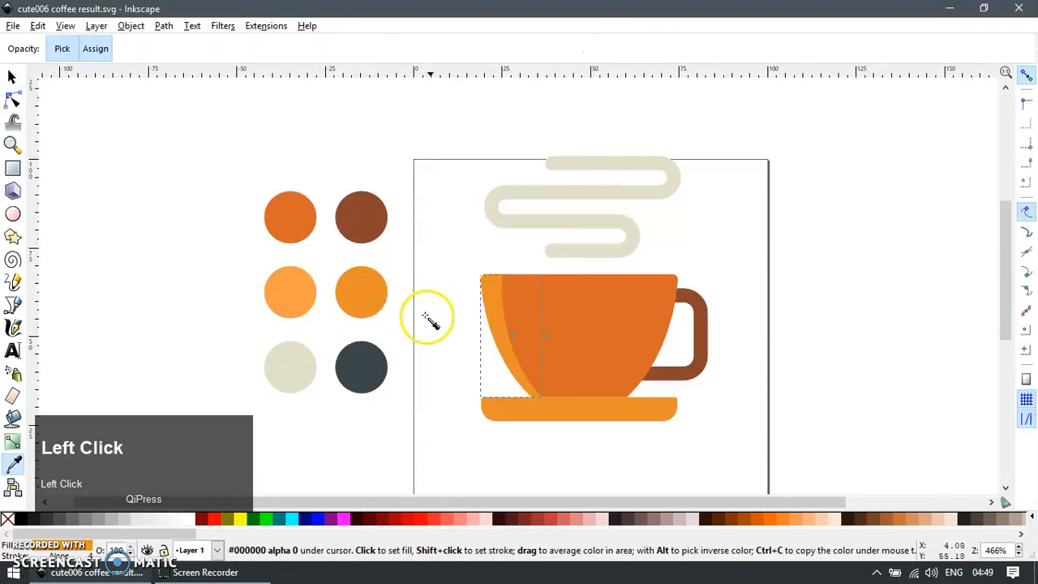
pyautogui.press('F1')
pyautogui.click(762, 375)
# - Duplicate the bowl's left highlight strip and mirror it horizontally onto the bowl's right edge
pyautogui.click(500, 293)
pyautogui.hotkey('ctrl', 'd')
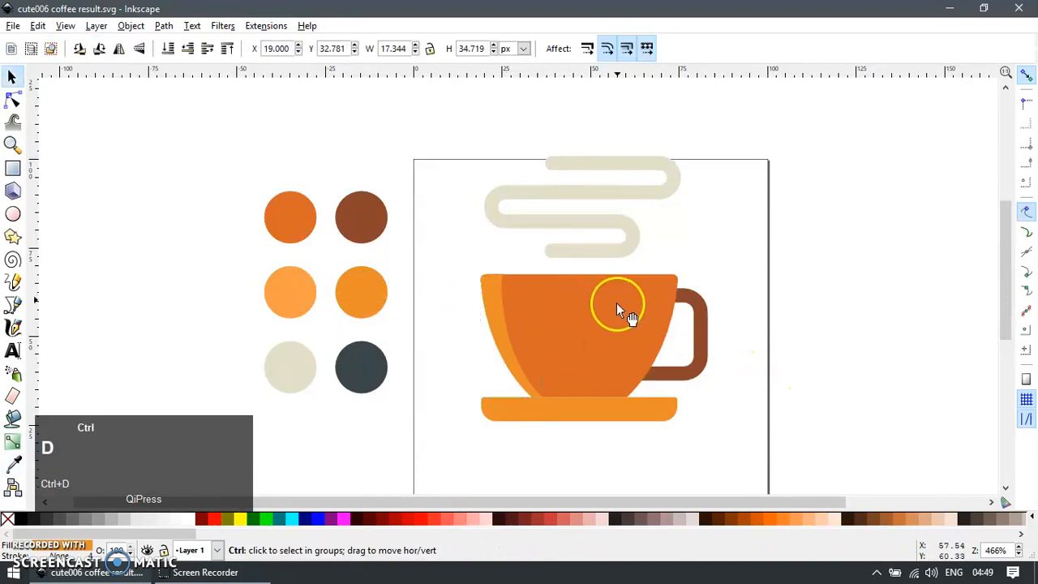
pyautogui.keyDown('shift'); pyautogui.click(637, 295); pyautogui.keyUp('shift')
pyautogui.press('h')
pyautogui.click(741, 241)
pyautogui.moveTo(670, 304); pyautogui.dragTo(699, 343)
pyautogui.hotkey('ctrl', 'z')
# - Fill the bowl's right strip with the brown palette circle's colour as a shadow
pyautogui.press('F7')
pyautogui.click(355, 220)
pyautogui.press('F1')
pyautogui.keyDown('ctrl'); pyautogui.scroll(-3, 663, 429); pyautogui.keyUp('ctrl')
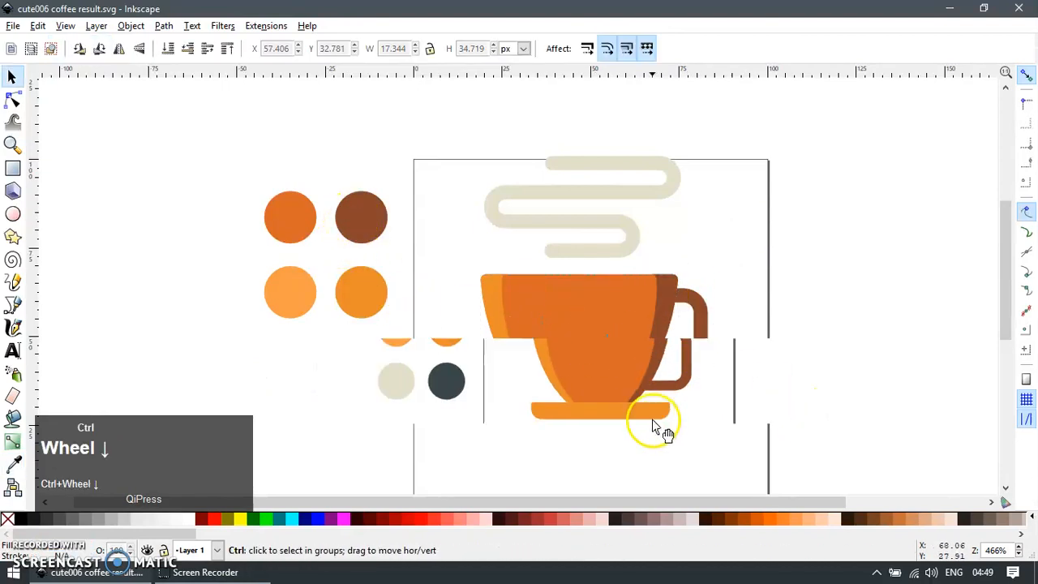
# - Nudge the saucer slightly upward against the bottom of the bowl
pyautogui.press('z')
pyautogui.moveTo(535, 359); pyautogui.dragTo(721, 447)
pyautogui.press('F1')
pyautogui.click(510, 413)
pyautogui.hotkey('ctrl', 'z')
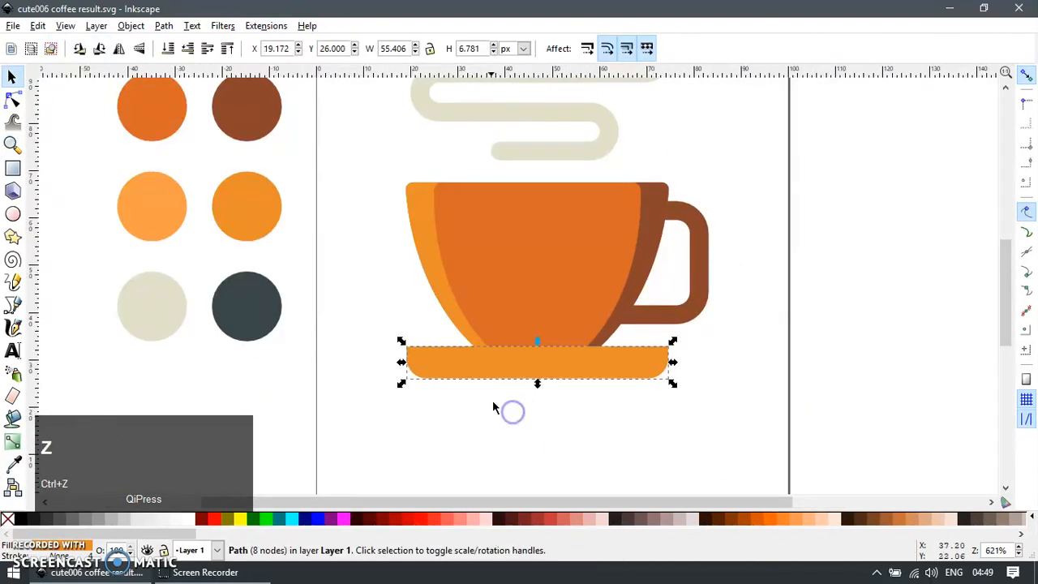
pyautogui.keyDown('ctrl'); pyautogui.scroll(2, 489, 392); pyautogui.keyUp('ctrl')
pyautogui.hotkey('alt', 'Up')
pyautogui.click(462, 414)
# - Duplicate the saucer in green, shift the copy right and subtract it from another duplicate to leave a left-end strip
pyautogui.click(397, 353)
pyautogui.hotkey('ctrl', 'd')
pyautogui.click(268, 517)
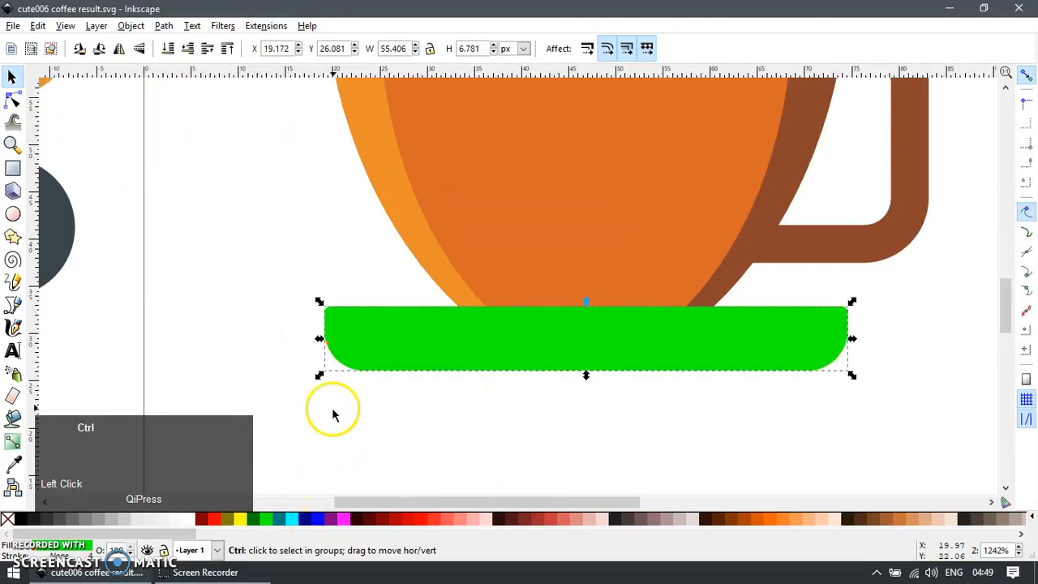
pyautogui.keyDown('ctrl'); pyautogui.scroll(2, 341, 289); pyautogui.keyUp('ctrl')
pyautogui.keyDown('ctrl'); pyautogui.moveTo(360, 283); pyautogui.dragTo(404, 278); pyautogui.keyUp('ctrl')
pyautogui.keyDown('shift'); pyautogui.click(324, 255); pyautogui.keyUp('shift')
pyautogui.hotkey('ctrl', '-')
pyautogui.keyDown('ctrl'); pyautogui.scroll(-3, 324, 257); pyautogui.keyUp('ctrl')
# - Fill the saucer's left strip with the light orange palette circle's colour
pyautogui.click(291, 518)
pyautogui.keyDown('ctrl'); pyautogui.scroll(-2, 514, 370); pyautogui.keyUp('ctrl')
pyautogui.press('F7')
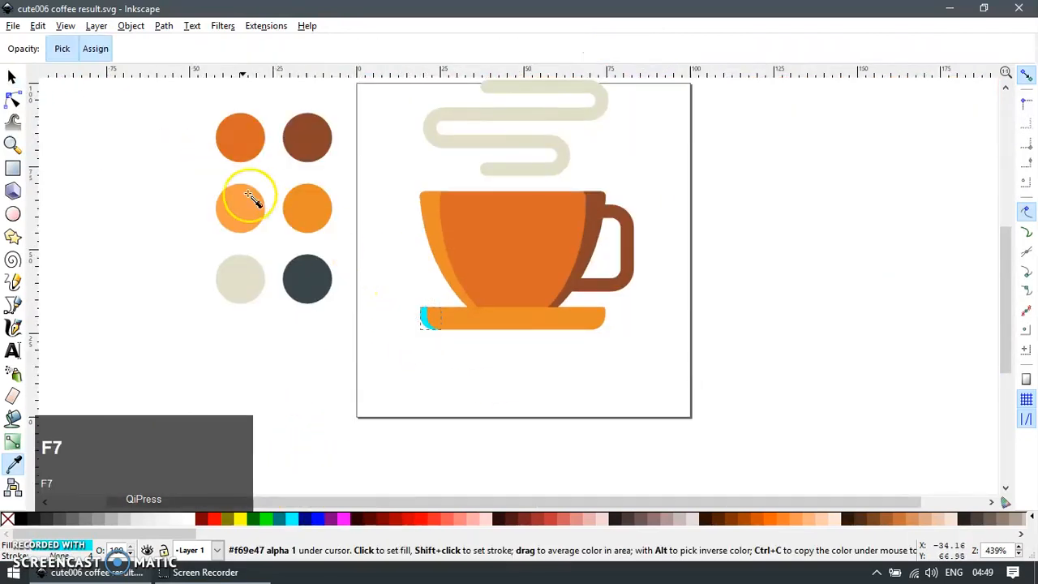
pyautogui.click(239, 211)
pyautogui.press('F1')
pyautogui.click(453, 367)
# - Duplicate the saucer's left strip and mirror it horizontally onto the saucer's right end
pyautogui.keyDown('ctrl'); pyautogui.scroll(3, 462, 337); pyautogui.keyUp('ctrl')
pyautogui.click(435, 333)
pyautogui.hotkey('ctrl', 'z')
pyautogui.hotkey('ctrl', 'd')
pyautogui.keyDown('shift'); pyautogui.click(687, 284); pyautogui.keyUp('shift')
pyautogui.press('h')
pyautogui.click(786, 364)
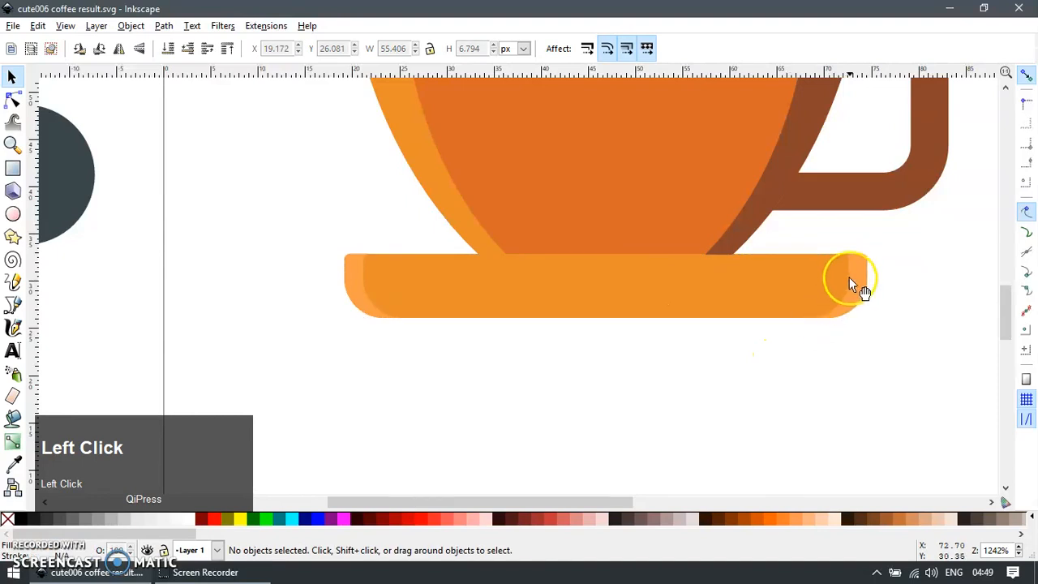
# - Fill the saucer's right strip with the bowl's dark orange
pyautogui.hotkey('ctrl', 'z')
pyautogui.press('F7')
pyautogui.click(698, 277)
pyautogui.keyDown('ctrl'); pyautogui.scroll(-4, 665, 341); pyautogui.keyUp('ctrl')
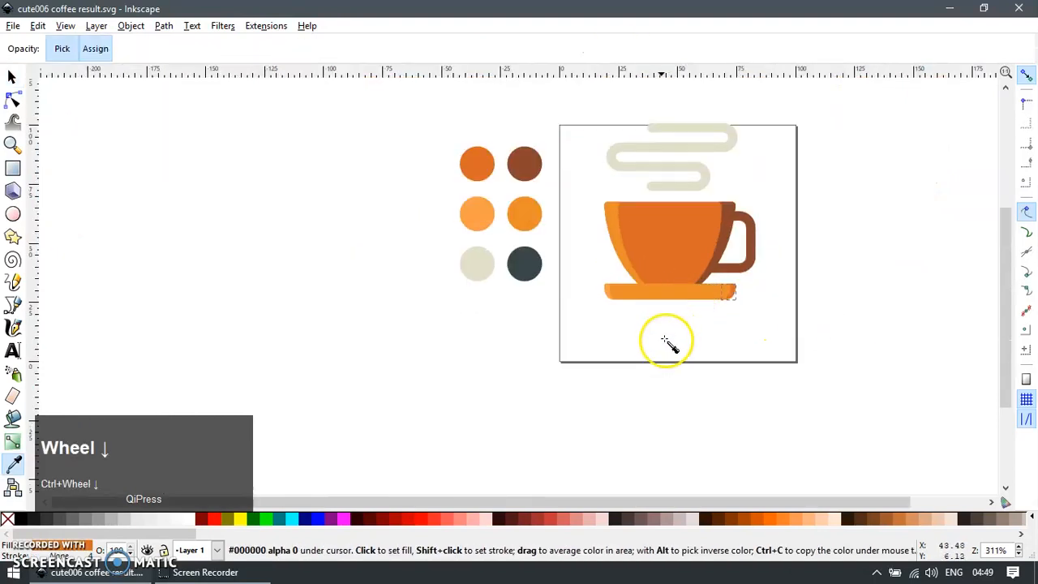
pyautogui.press('F1')
pyautogui.click(688, 315)
# - Select all the cup and steam parts and scale them proportionally to a height of about 86 px
pyautogui.keyDown('ctrl'); pyautogui.scroll(3, 662, 294); pyautogui.keyUp('ctrl')
pyautogui.keyDown('ctrl'); pyautogui.scroll(-3, 560, 308); pyautogui.keyUp('ctrl')
pyautogui.scroll(2, 548, 250)
pyautogui.scroll(-4, 575, 249)
pyautogui.click(630, 202)
pyautogui.press('F3')
pyautogui.moveTo(487, 154); pyautogui.dragTo(688, 304)
pyautogui.press('F1')
pyautogui.moveTo(616, 139); pyautogui.dragTo(354, 395)
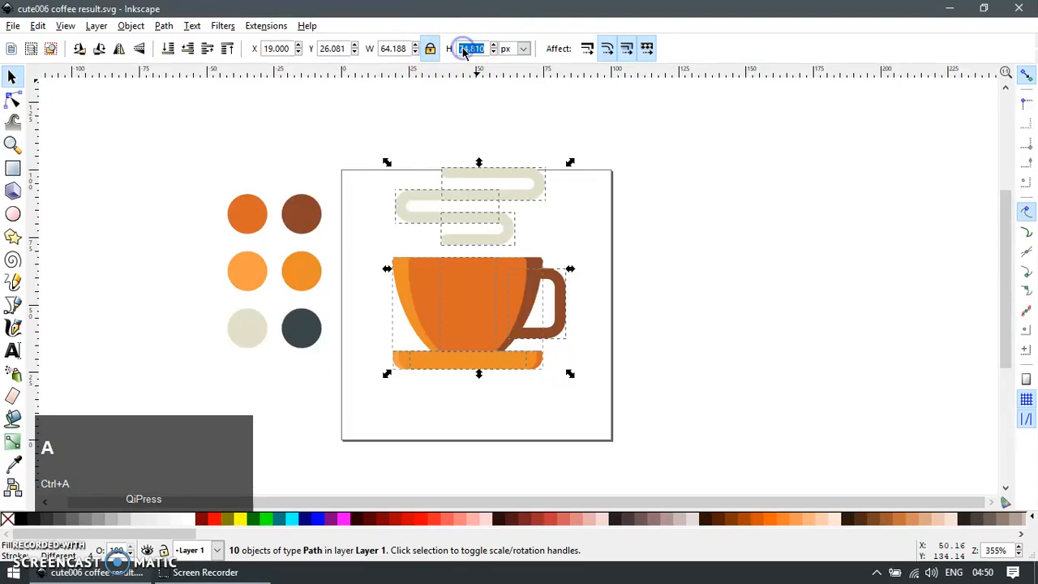
pyautogui.write('86')
pyautogui.press('Return')
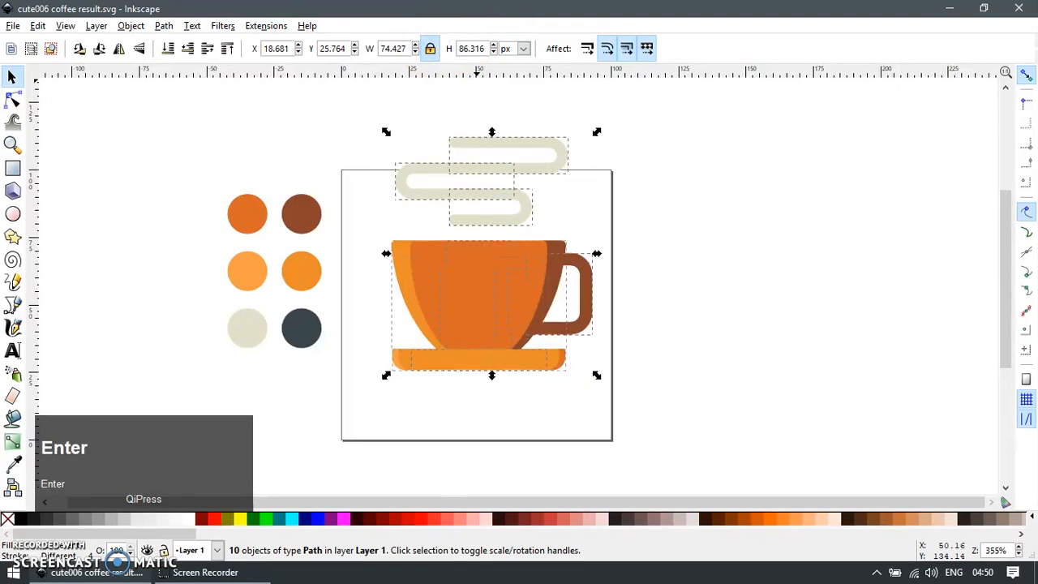
# - Group all the cup and steam parts and centre the group horizontally and vertically on the page
pyautogui.moveTo(529, 274); pyautogui.dragTo(515, 318)
pyautogui.hotkey('ctrl', 'g')
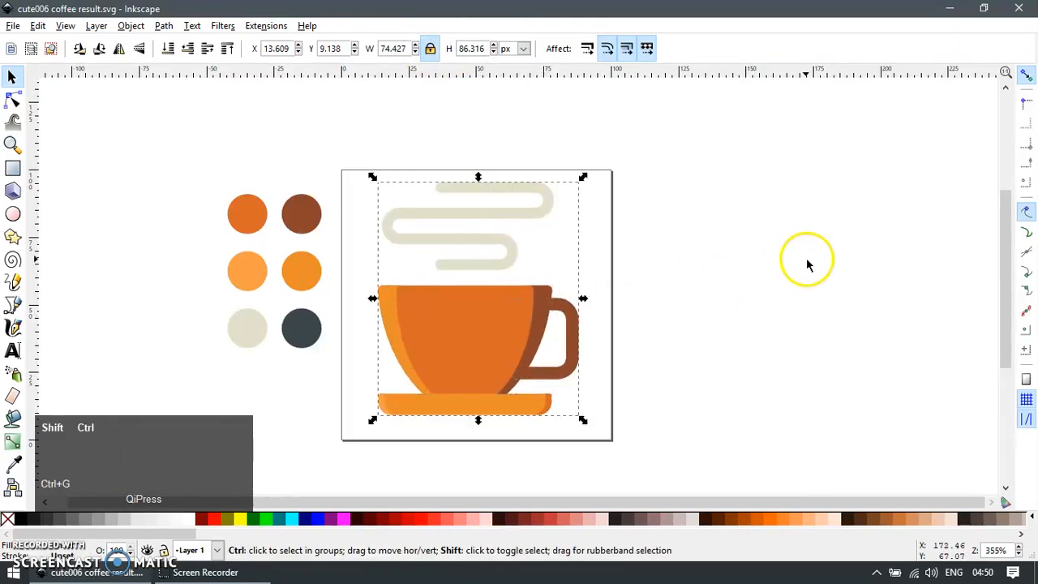
pyautogui.hotkey('ctrl', 'shift', 'a')
pyautogui.scroll(-5, 898, 268)
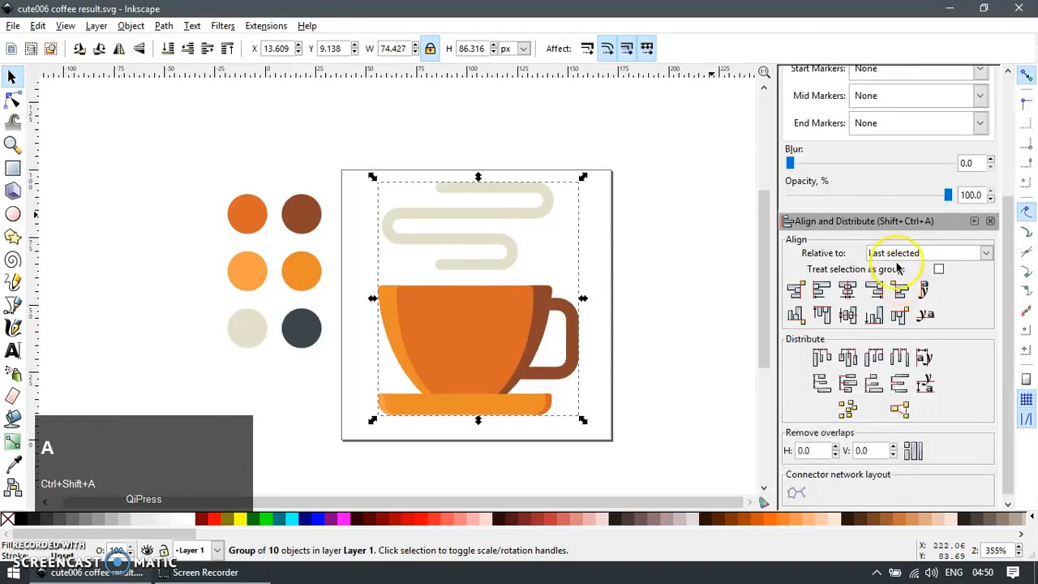
pyautogui.click(904, 254)
pyautogui.click(901, 341)
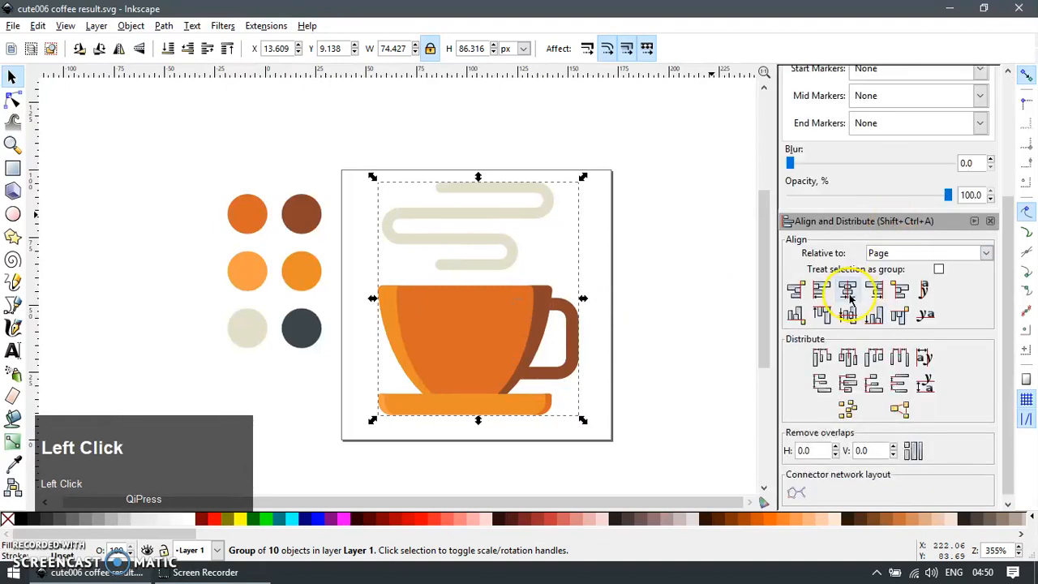
pyautogui.click(849, 316)
pyautogui.press('F12')
pyautogui.press('Escape')
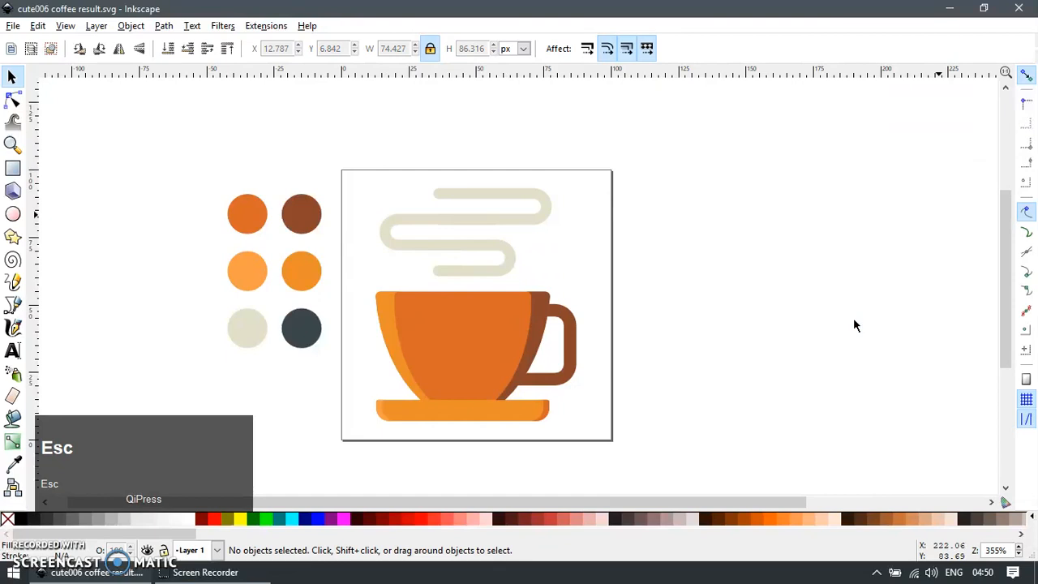
# - Draw an open two-segment angled line about 8 by 7 px on the left side of the bowl as a squinting eye
pyautogui.press('z')
pyautogui.moveTo(347, 268); pyautogui.dragTo(479, 376)
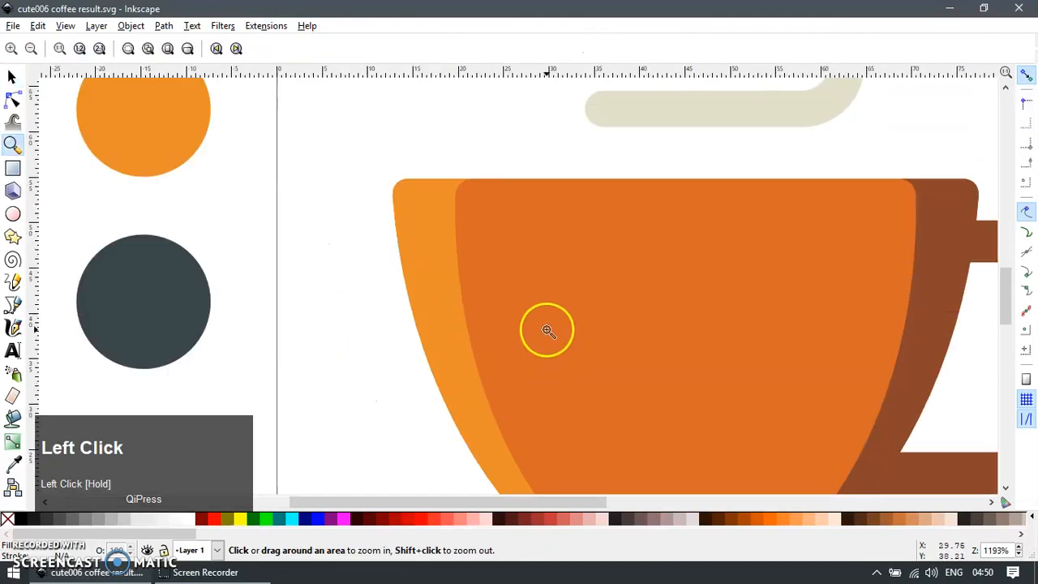
pyautogui.press('b')
pyautogui.click(535, 355)
pyautogui.keyDown('ctrl'); pyautogui.click(595, 355); pyautogui.keyUp('ctrl')
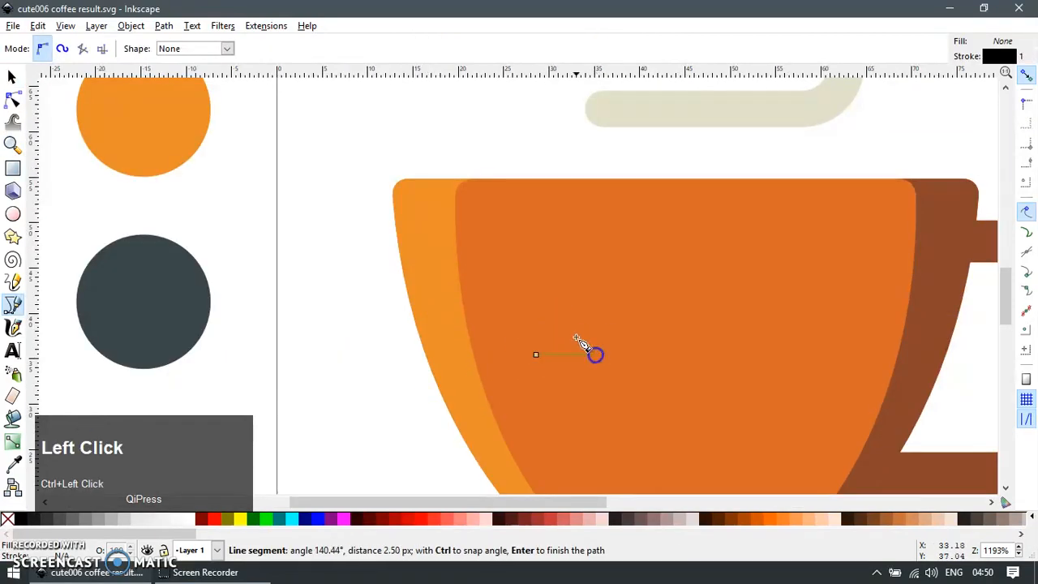
pyautogui.click(531, 303)
pyautogui.press('Return')
pyautogui.press('F1')
# - Copy the steam line's stroke style onto the angled eye line and shift the line slightly right and down
pyautogui.press('ctrl')
pyautogui.keyDown('ctrl'); pyautogui.click(645, 122); pyautogui.keyUp('ctrl')
pyautogui.hotkey('ctrl', 'c')
pyautogui.keyDown('ctrl'); pyautogui.click(583, 334); pyautogui.keyUp('ctrl')
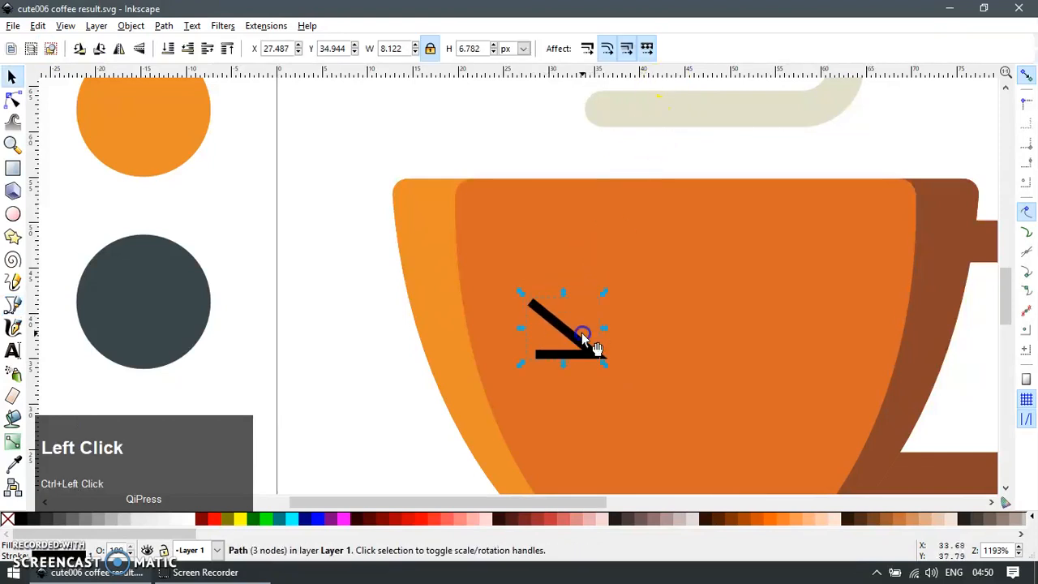
pyautogui.hotkey('ctrl', 'shift', 'v')
pyautogui.click(584, 359)
pyautogui.moveTo(584, 358); pyautogui.dragTo(592, 366)
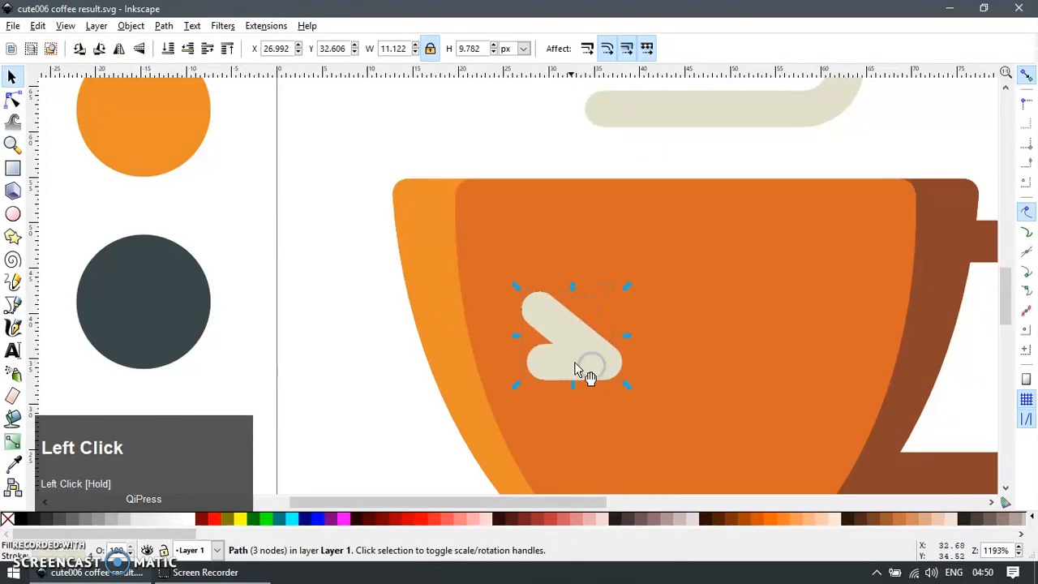
# - Apply the dark slate palette circle's colour to the eye line's stroke
pyautogui.press('F7')
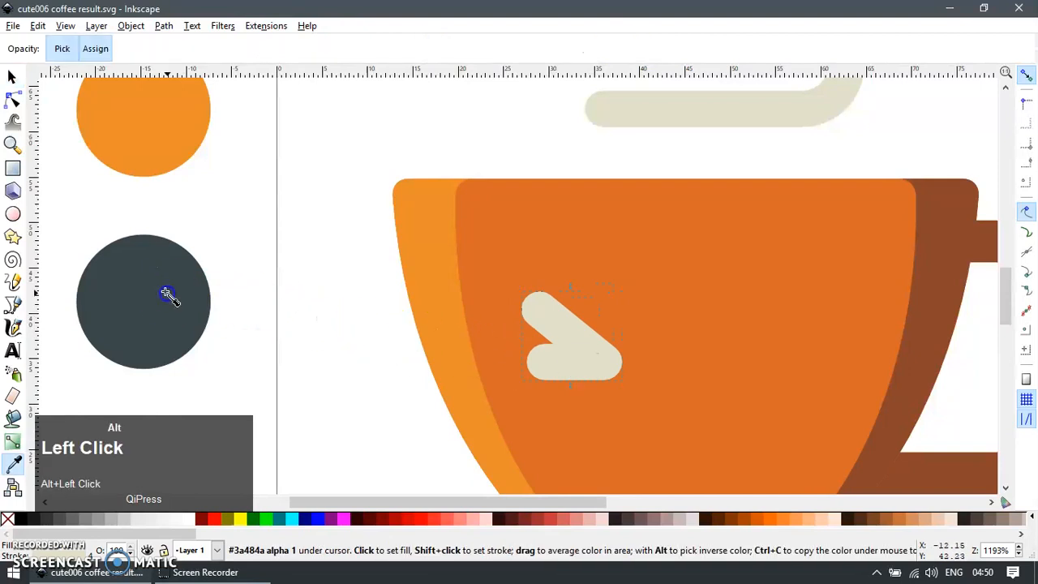
pyautogui.hotkey('ctrl', 'z')
pyautogui.keyDown('shift'); pyautogui.click(159, 290); pyautogui.keyUp('shift')
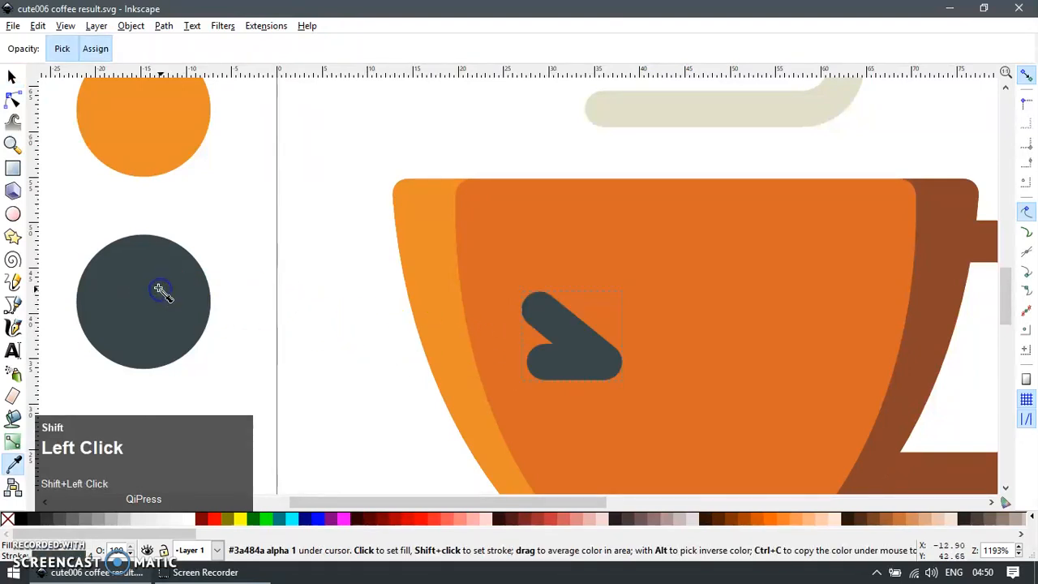
# - Set the eye line's stroke width to 2 px
pyautogui.press('1')
pyautogui.press('F1')
pyautogui.press('z')
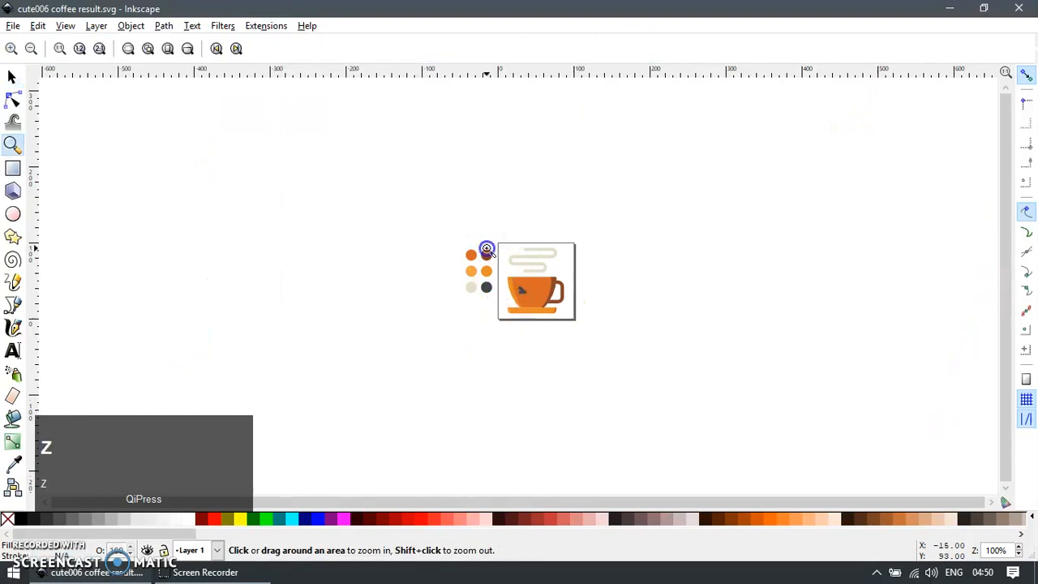
pyautogui.moveTo(486, 249); pyautogui.dragTo(628, 350)
pyautogui.press('F1')
pyautogui.hotkey('ctrl', 'z')
pyautogui.hotkey('ctrl', 'shift', 'f')
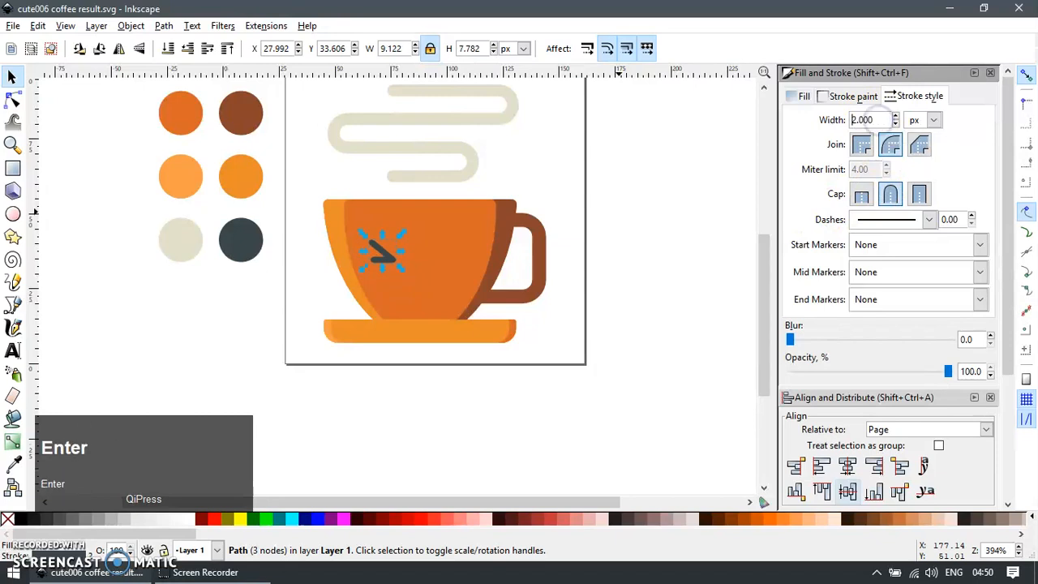
pyautogui.click(303, 248)
# - Scale the eye line down proportionally to about 8.2 by 7 px on the bowl's left side
pyautogui.scroll(2, 454, 280)
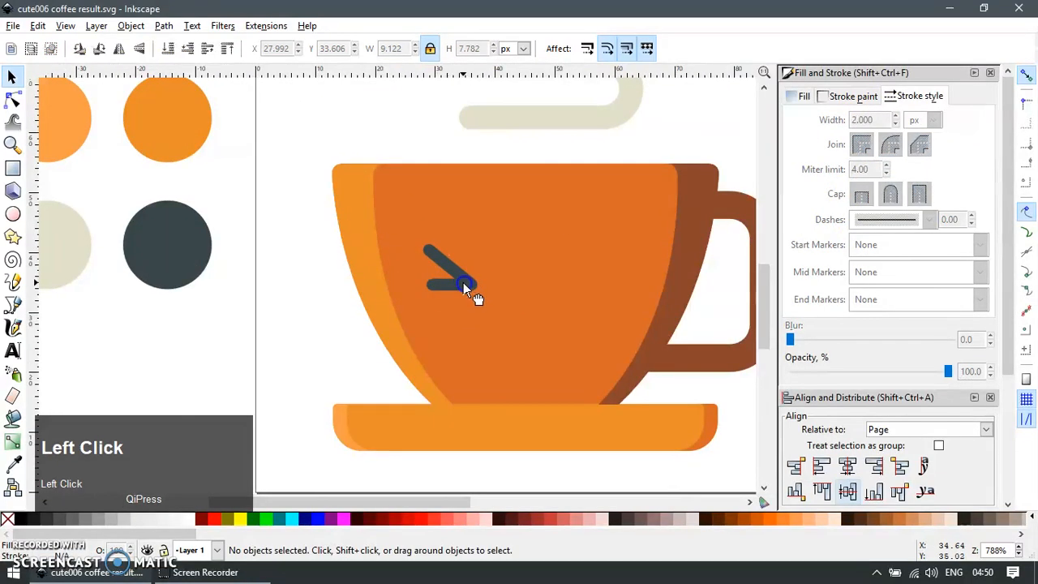
pyautogui.click(464, 286)
pyautogui.keyDown('ctrl'); pyautogui.click(474, 293); pyautogui.keyUp('ctrl')
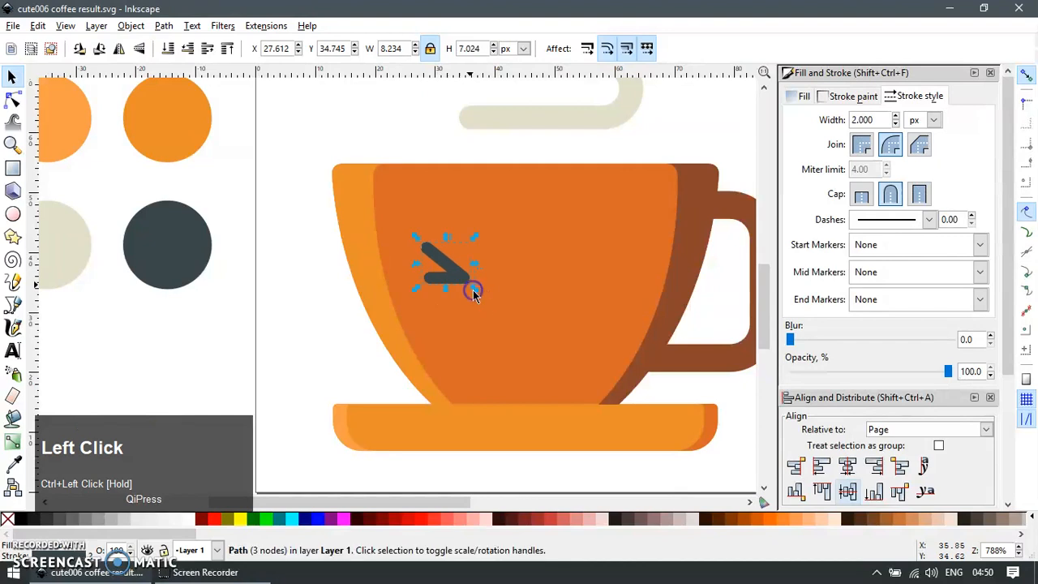
pyautogui.press('F12')
# - Ungroup the cup and steam group
pyautogui.click(554, 378)
pyautogui.hotkey('ctrl', 'z')
pyautogui.hotkey('ctrl', 'shift', 'g')
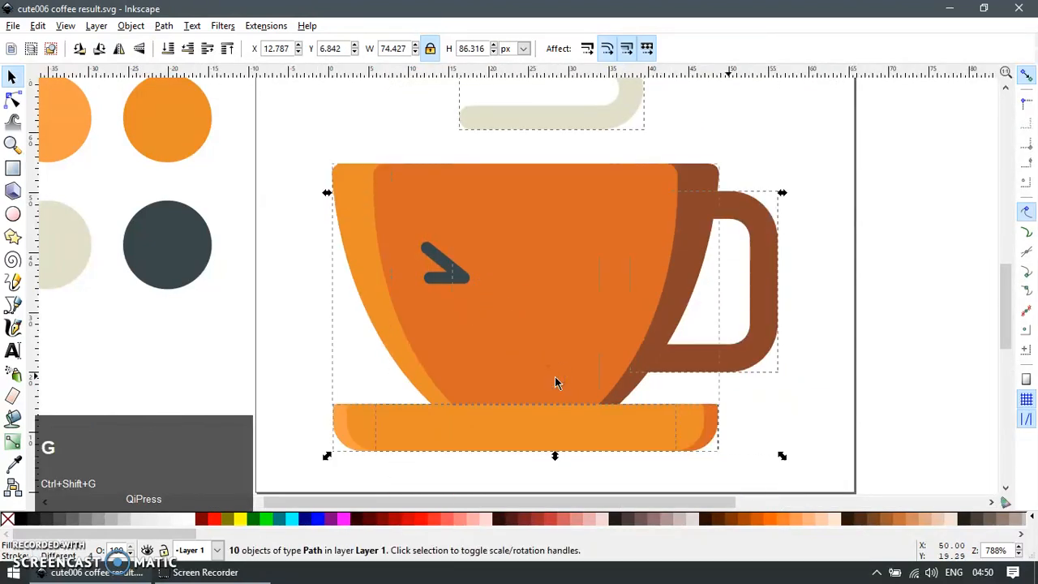
# - Duplicate the dark eye and mirror the copy horizontally onto the opposite side of the bowl
pyautogui.press('Escape')
pyautogui.moveTo(456, 277); pyautogui.dragTo(512, 318)
pyautogui.hotkey('ctrl', 'z')
pyautogui.keyDown('shift'); pyautogui.click(586, 290); pyautogui.keyUp('shift')
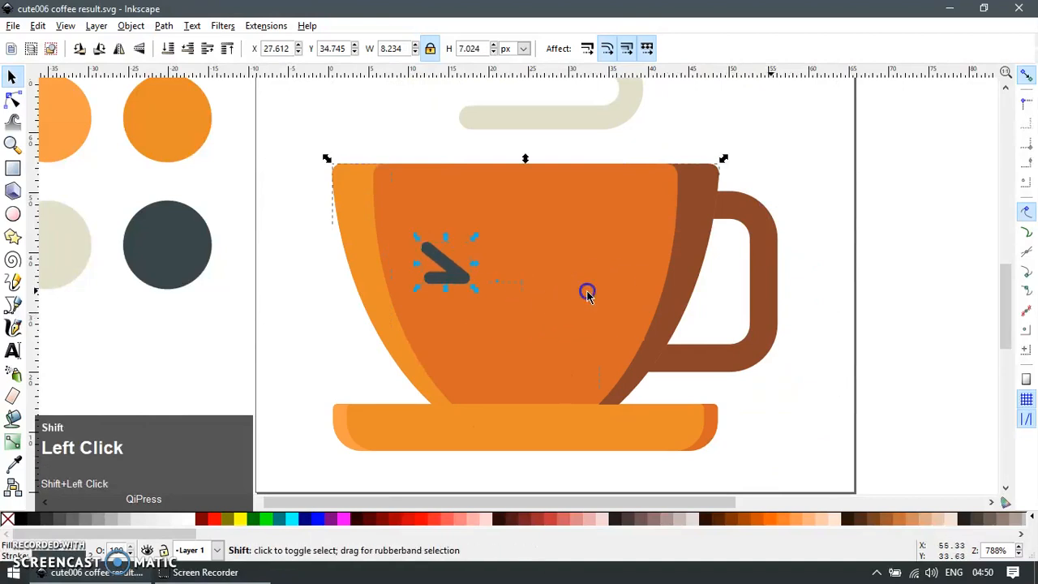
pyautogui.hotkey('ctrl', 'd')
pyautogui.press('h')
pyautogui.click(802, 373)
# - Draw a tall rounded rectangle about 10.4 px wide including its stroke, between and below the eyes, as the mouth
pyautogui.keyDown('ctrl'); pyautogui.scroll(-2, 803, 374); pyautogui.keyUp('ctrl')
pyautogui.keyDown('ctrl'); pyautogui.scroll(3, 733, 331); pyautogui.keyUp('ctrl')
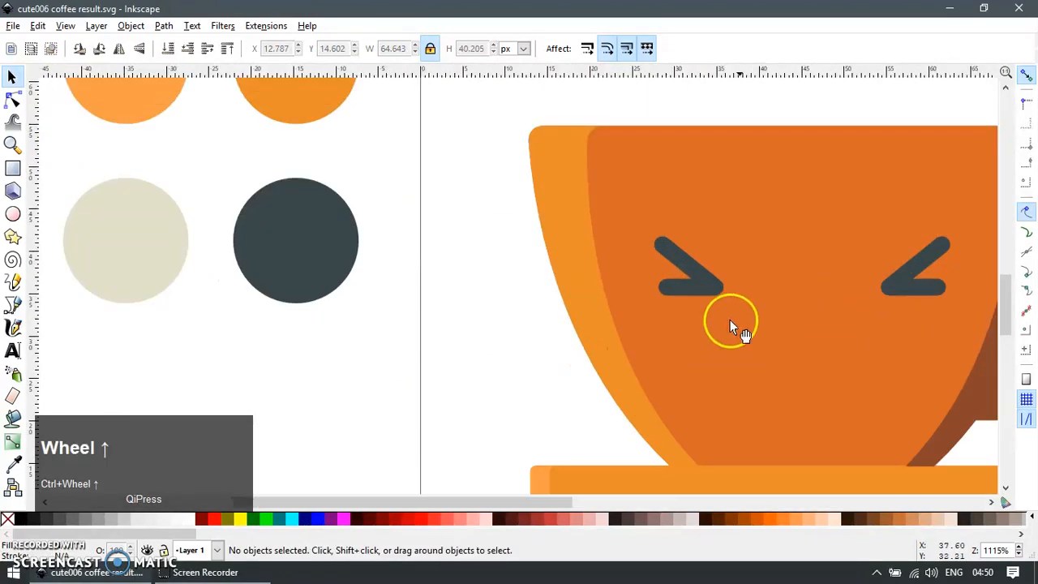
pyautogui.press('e')
pyautogui.keyDown('ctrl'); pyautogui.scroll(1, 802, 327); pyautogui.keyUp('ctrl')
pyautogui.press('r')
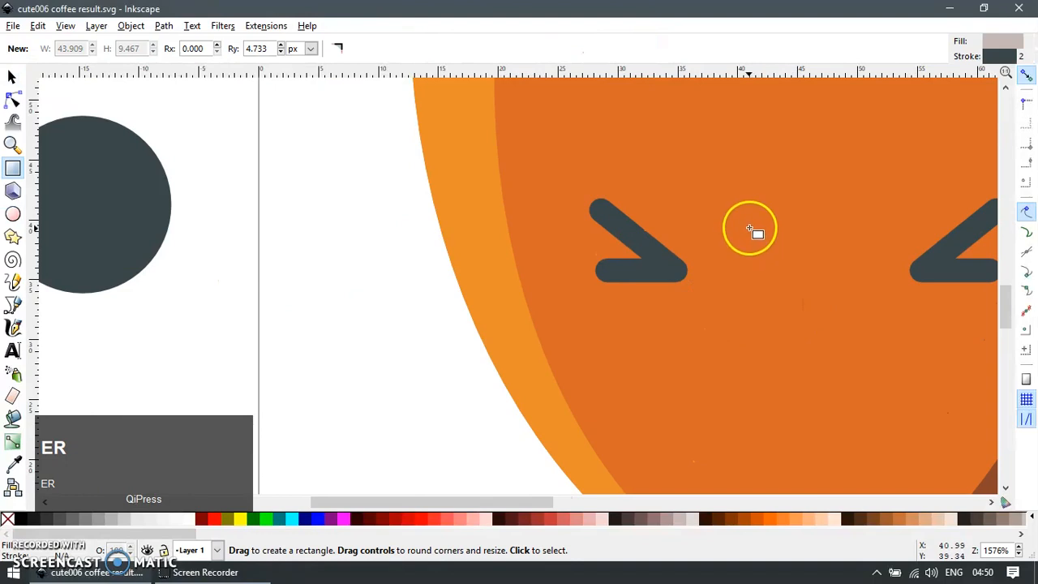
pyautogui.moveTo(763, 284); pyautogui.dragTo(867, 394)
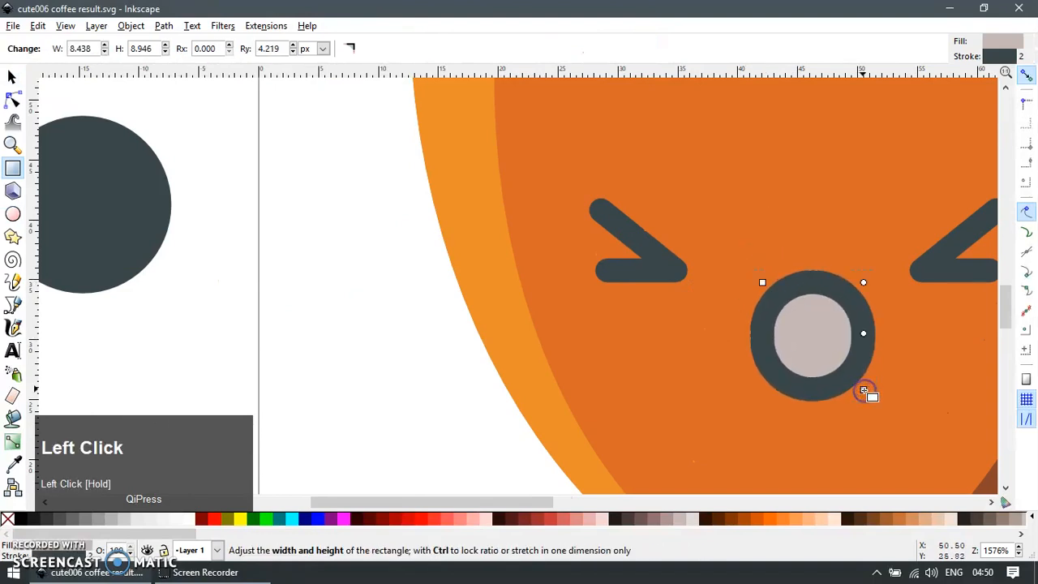
pyautogui.hotkey('ctrl', 'z')
pyautogui.moveTo(708, 154); pyautogui.dragTo(813, 406)
# - Cut away the upper part of the mouth shape with a wider overlapping rectangle using Difference, leaving a flat top and round bottom
pyautogui.press('r')
pyautogui.moveTo(562, 324); pyautogui.dragTo(933, 97)
pyautogui.press('F1')
pyautogui.keyDown('shift'); pyautogui.click(784, 364); pyautogui.keyUp('shift')
pyautogui.hotkey('ctrl', '-')
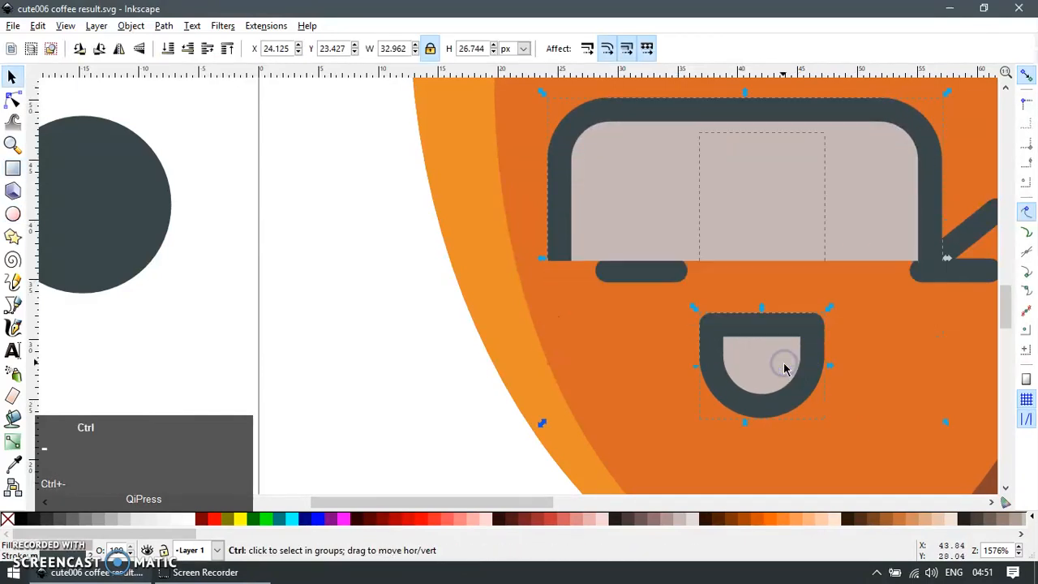
# - Centre the mouth horizontally on the cup bowl
pyautogui.scroll(-2, 734, 349)
pyautogui.keyDown('shift'); pyautogui.click(766, 261); pyautogui.keyUp('shift')
pyautogui.hotkey('ctrl', 'shift', 'a')
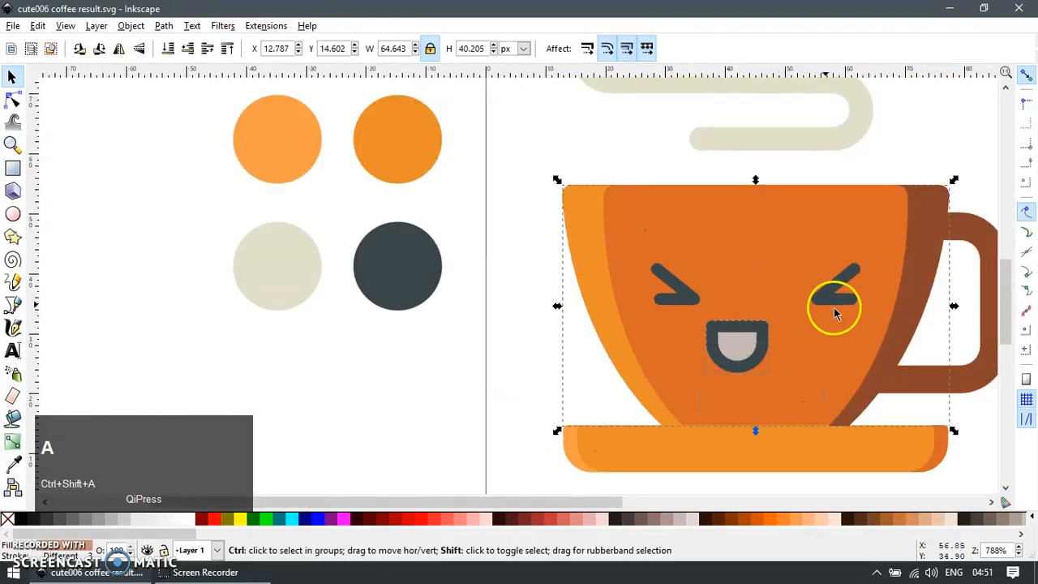
pyautogui.click(904, 434)
pyautogui.click(903, 446)
pyautogui.click(849, 475)
pyautogui.press('Escape')
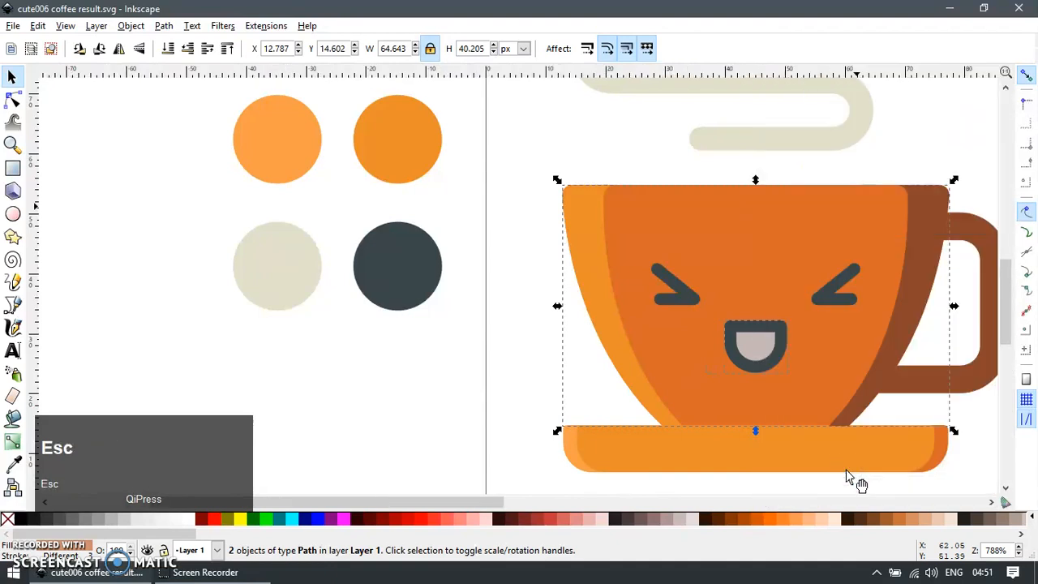
# - Fill the mouth with the dark slate palette circle's colour
pyautogui.click(757, 356)
pyautogui.press('F7')
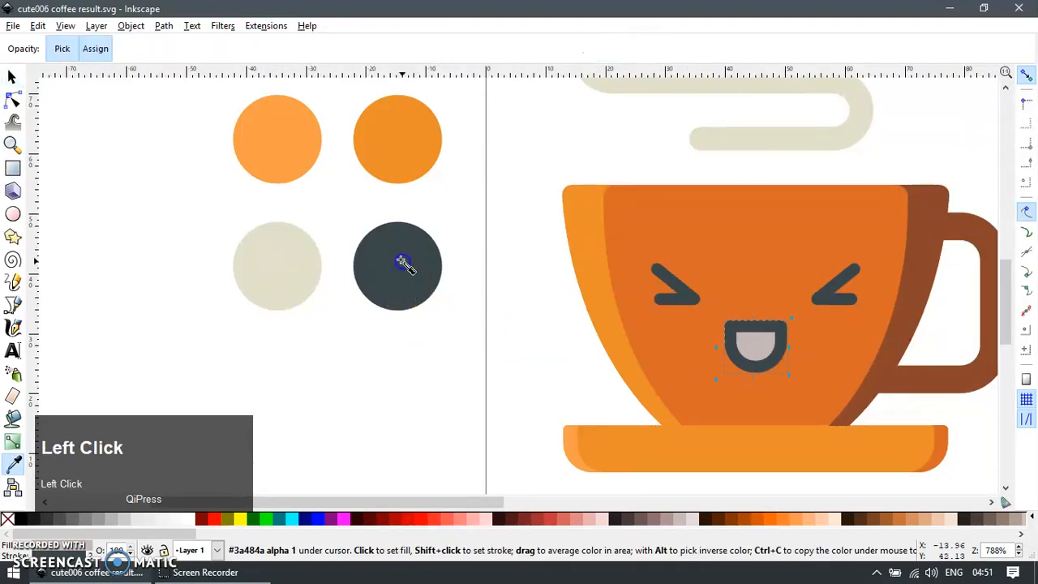
pyautogui.click(406, 268)
pyautogui.press('F1')
# - Move the three saucer pieces up slightly so they overlap the bowl's base, and raise them in front of the cup
pyautogui.scroll(-4, 545, 362)
pyautogui.press('z')
pyautogui.moveTo(447, 223); pyautogui.dragTo(741, 438)
pyautogui.press('F1')
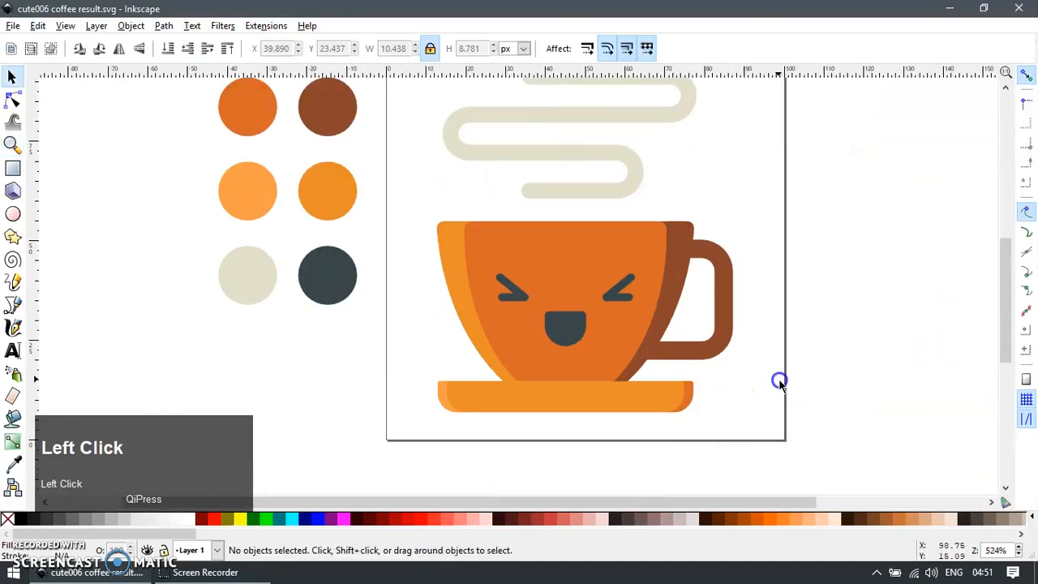
pyautogui.scroll(-3, 725, 389)
pyautogui.scroll(3, 688, 413)
pyautogui.click(422, 419)
pyautogui.moveTo(422, 419); pyautogui.dragTo(770, 363)
pyautogui.keyDown('ctrl'); pyautogui.click(684, 375); pyautogui.keyUp('ctrl')
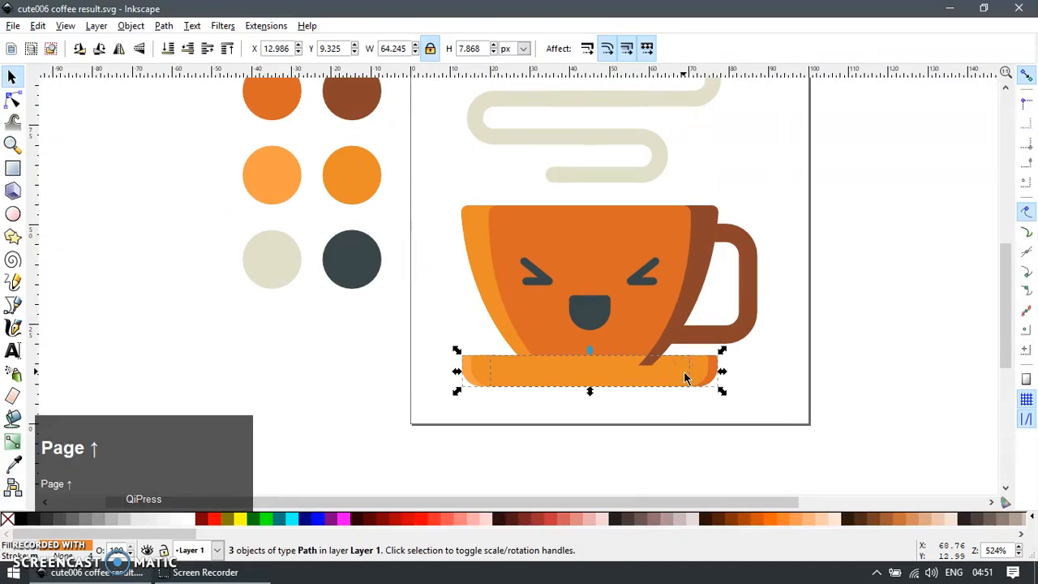
pyautogui.moveTo(688, 378)
pyautogui.mouseDown()
pyautogui.moveTo(683, 400)
pyautogui.moveTo(680, 379)
pyautogui.mouseUp()
pyautogui.click(819, 359)
# - Scale both eyes and the mouth together proportionally to about 30.1 by 15.8 px and move them slightly up on the bowl
pyautogui.moveTo(422, 339); pyautogui.dragTo(668, 259)
pyautogui.scroll(1, 663, 343)
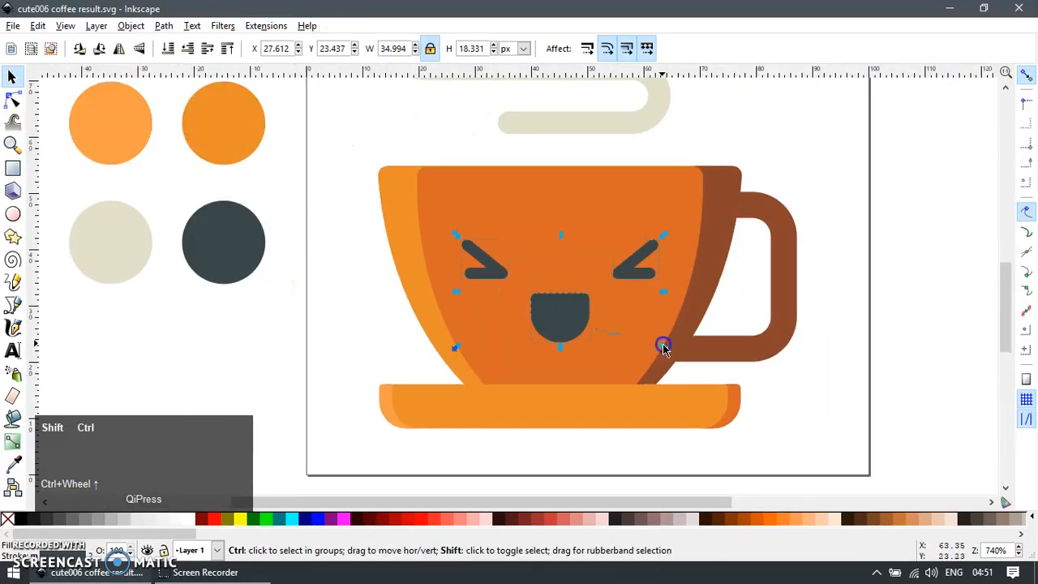
pyautogui.keyDown('ctrl'); pyautogui.keyDown('shift'); pyautogui.click(659, 342); pyautogui.keyUp('shift'); pyautogui.keyUp('ctrl')
pyautogui.moveTo(568, 313); pyautogui.dragTo(569, 292)
pyautogui.scroll(-2, 732, 301)
pyautogui.click(841, 329)
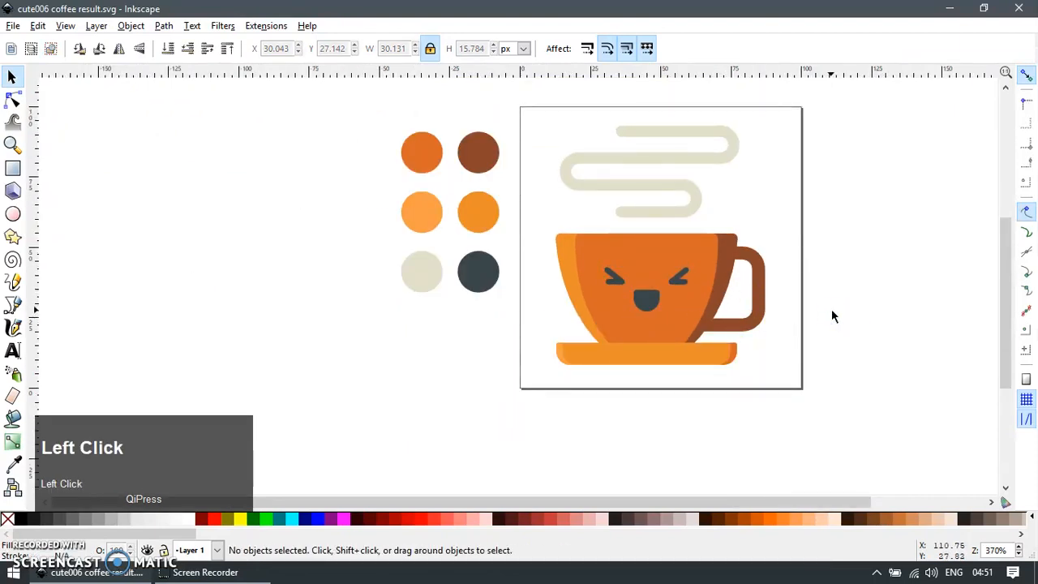
pyautogui.scroll(-1, 827, 299)
pyautogui.press('z')
pyautogui.moveTo(505, 145); pyautogui.dragTo(836, 376)
pyautogui.press('F1')
pyautogui.click(840, 304)
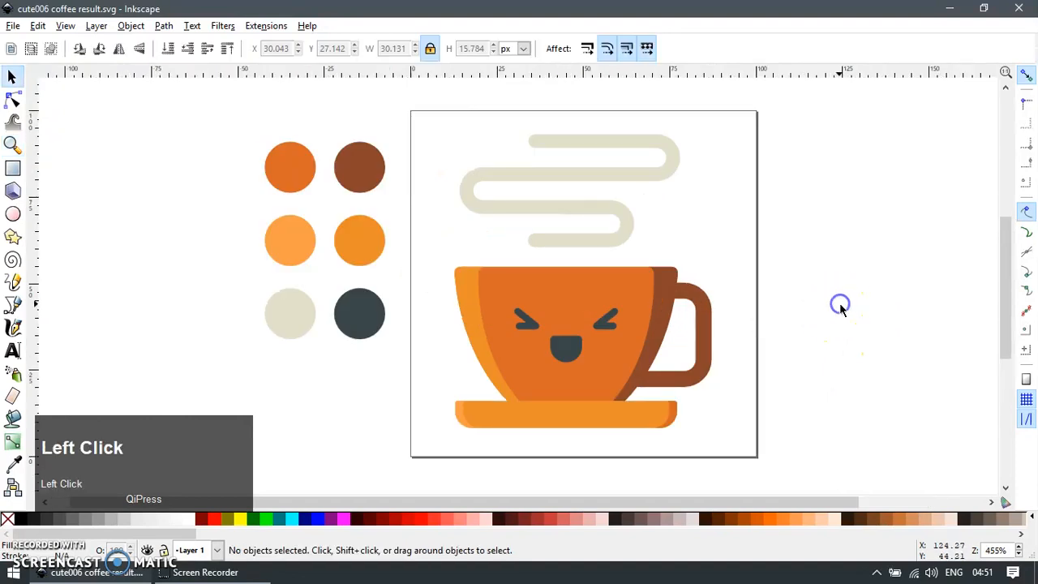